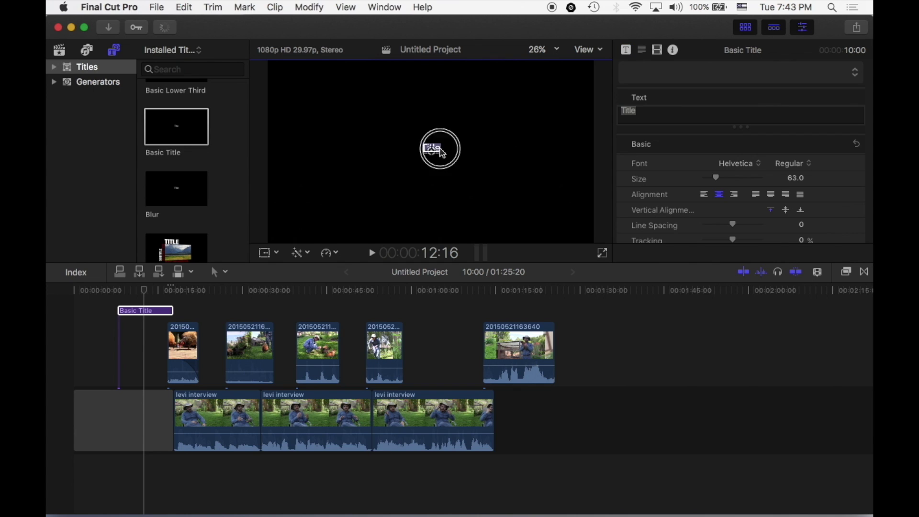
- Replace the placeholder text of the Basic Title with "Chicken Whisperer"
{"action": "left_click_drag", "start_coordinate": [441, 148], "coordinate": [411, 146]}
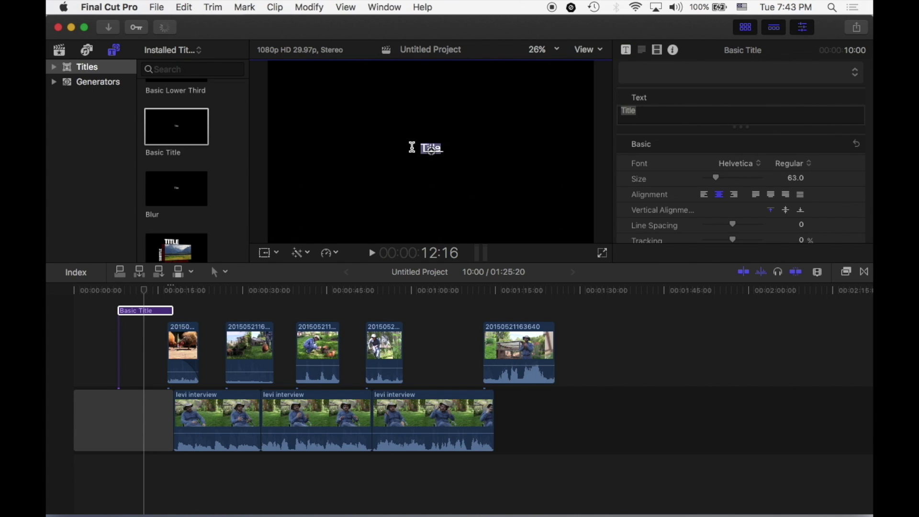
{"action": "type", "text": "Chicken"}
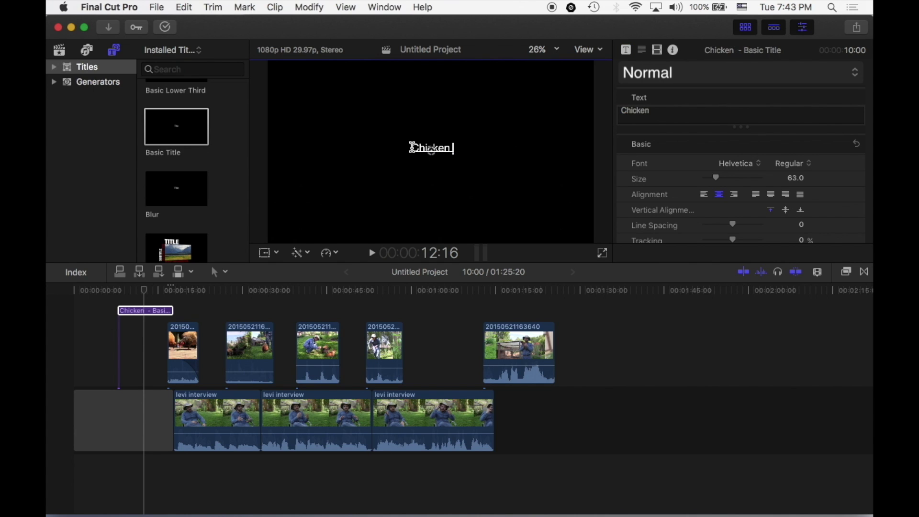
{"action": "type", "text": " Whisperer"}
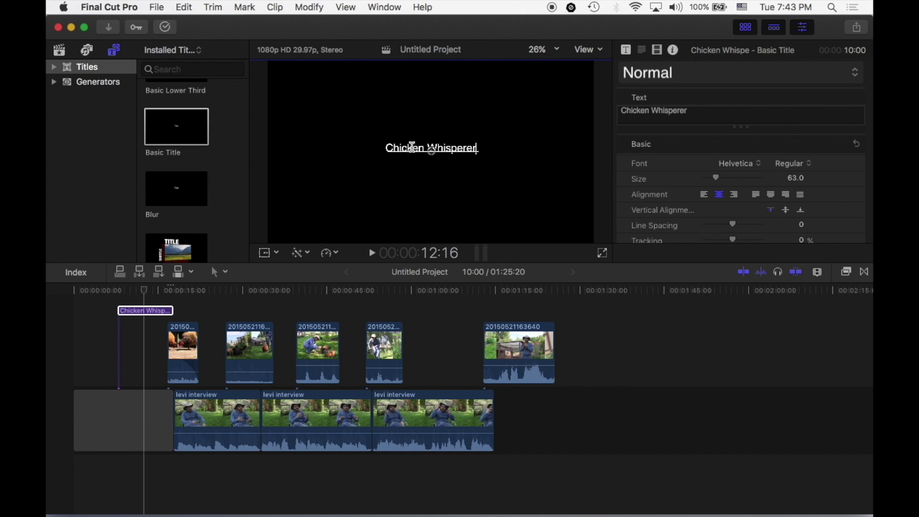
{"action": "left_click", "coordinate": [144, 289]}
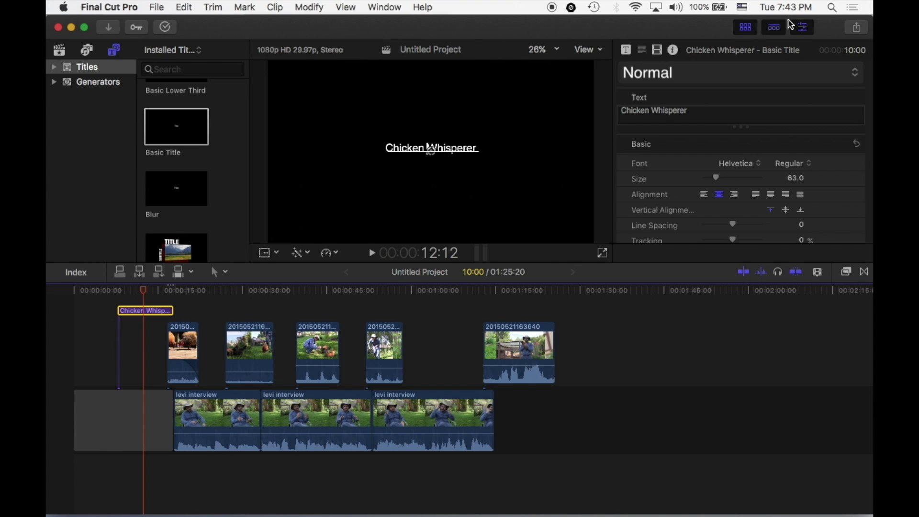
- Hide and reshow the Inspector, and look over the title's text settings
{"action": "left_click", "coordinate": [803, 28]}
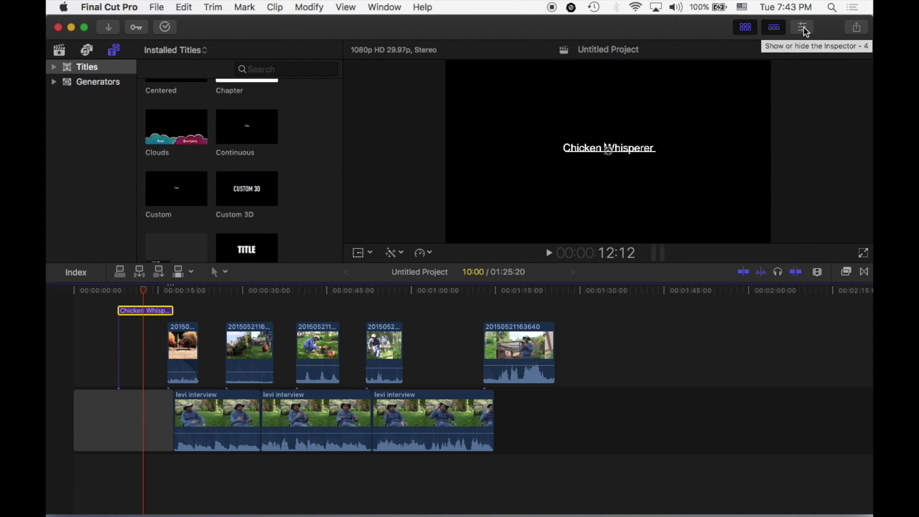
{"action": "left_click", "coordinate": [806, 31]}
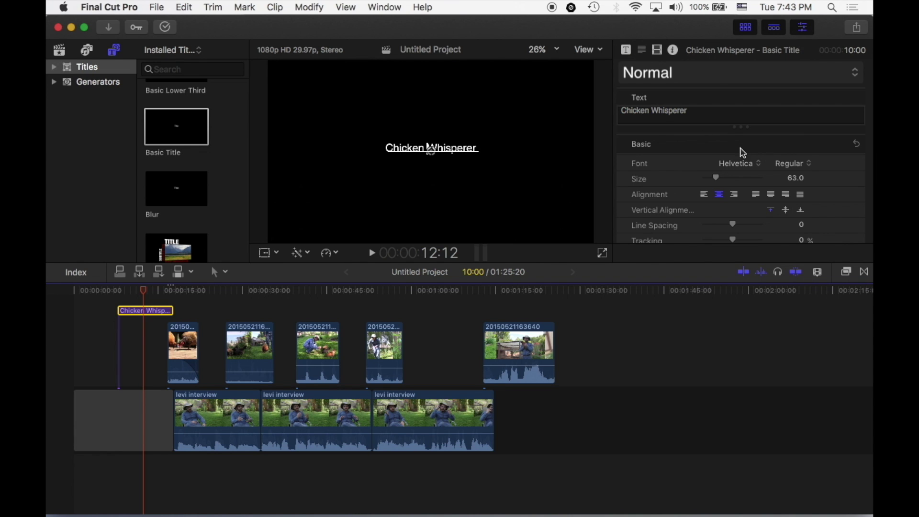
{"action": "scroll", "coordinate": [636, 194], "scroll_direction": "down", "scroll_amount": 5}
{"action": "scroll", "coordinate": [646, 192], "scroll_direction": "up", "scroll_amount": 5}
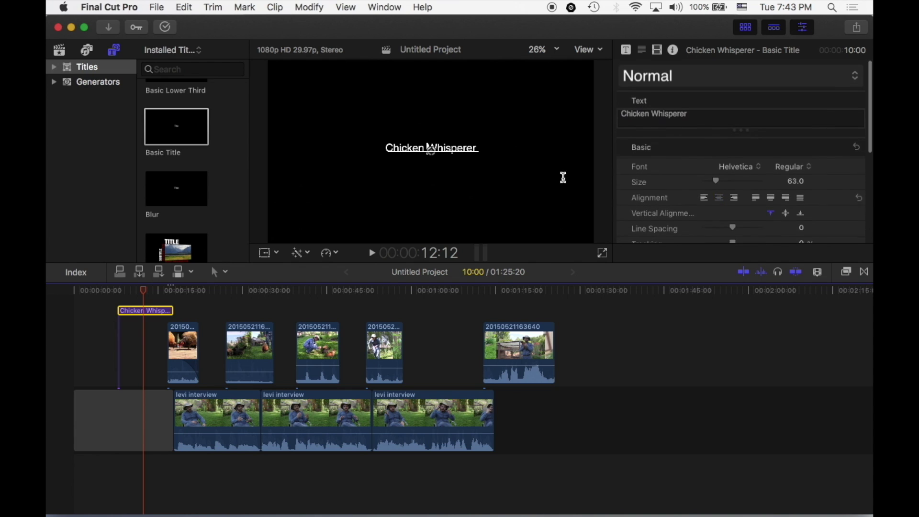
- Set the Chicken Whisperer title's size to 112 and its font to Georgia
{"action": "left_click", "coordinate": [153, 310]}
{"action": "left_click_drag", "start_coordinate": [144, 291], "coordinate": [149, 290]}
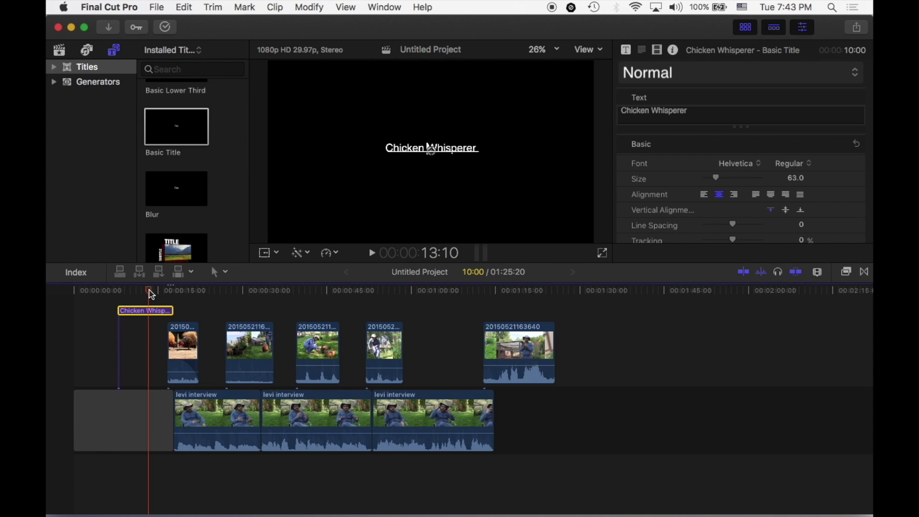
{"action": "scroll", "coordinate": [688, 189], "scroll_direction": "down", "scroll_amount": 2}
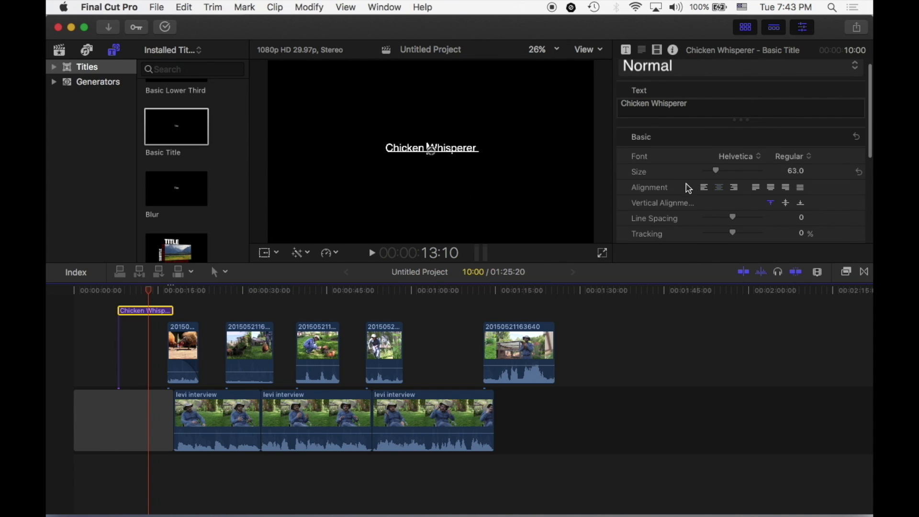
{"action": "left_click_drag", "start_coordinate": [719, 171], "coordinate": [727, 172]}
{"action": "left_click", "coordinate": [759, 158]}
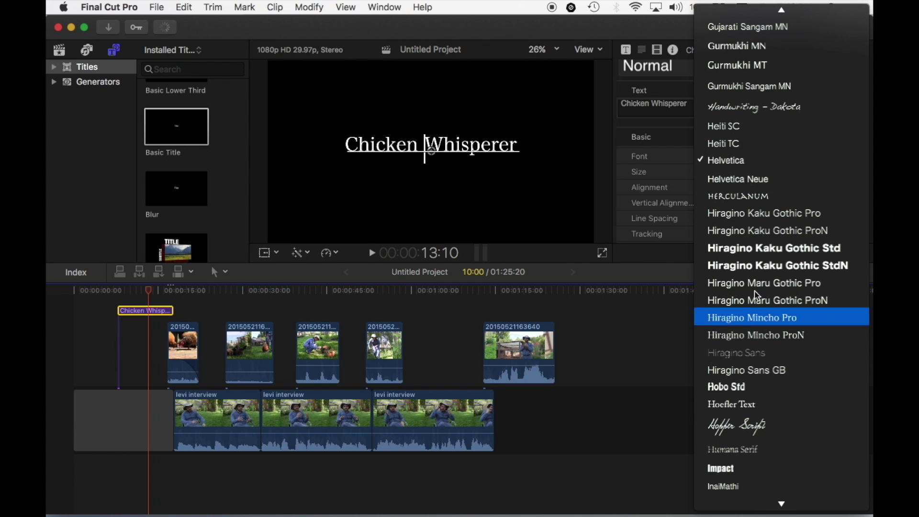
{"action": "scroll", "coordinate": [758, 246], "scroll_direction": "up", "scroll_amount": 4}
{"action": "scroll", "coordinate": [757, 246], "scroll_direction": "up", "scroll_amount": 6}
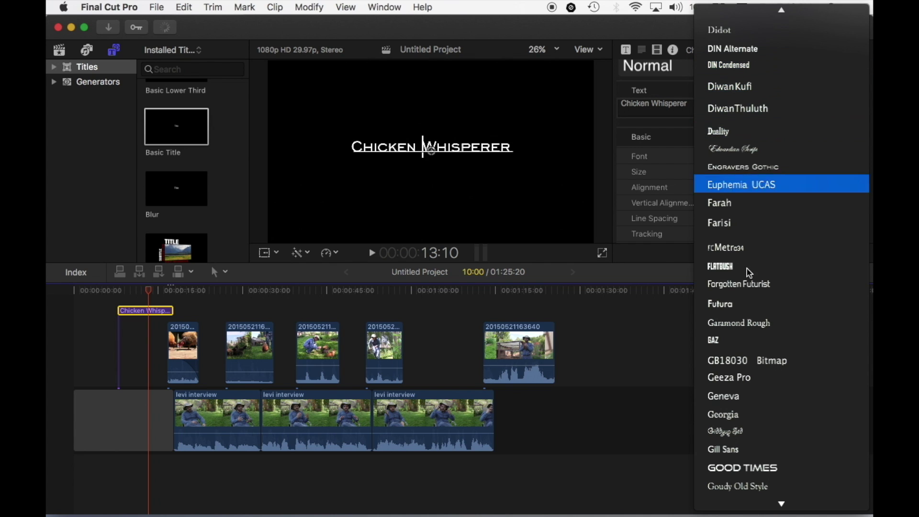
{"action": "left_click", "coordinate": [737, 415]}
{"action": "left_click", "coordinate": [159, 293]}
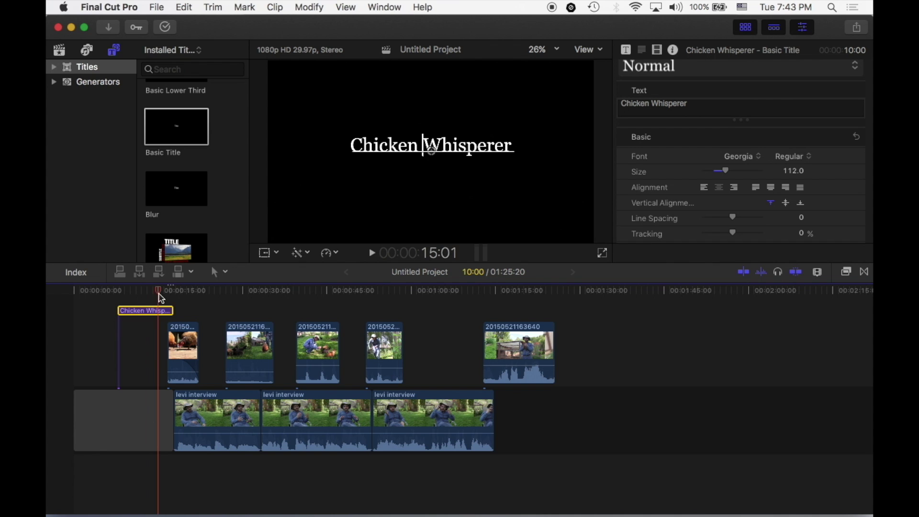
- Examine the video, audio and info properties of the first connected clip, the close-up of two chickens
{"action": "left_click", "coordinate": [187, 294]}
{"action": "left_click", "coordinate": [186, 334]}
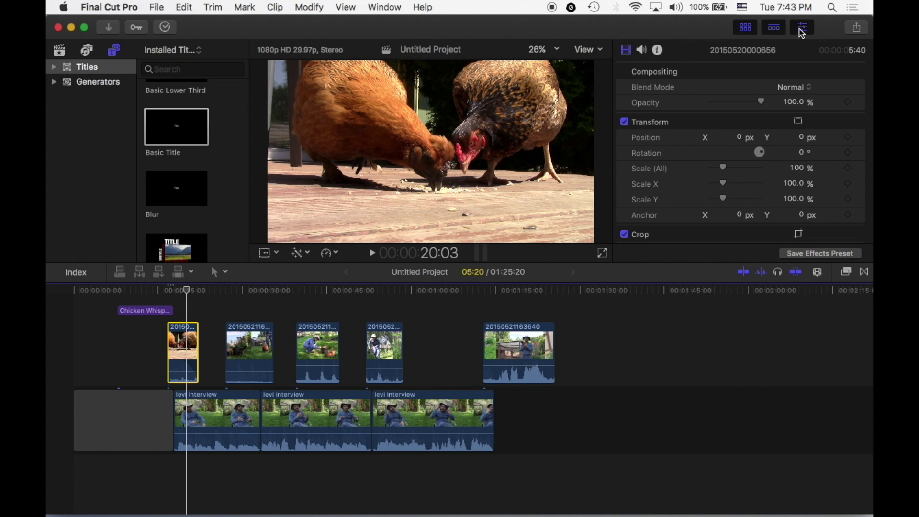
{"action": "left_click", "coordinate": [803, 29]}
{"action": "left_click", "coordinate": [804, 29]}
{"action": "scroll", "coordinate": [646, 158], "scroll_direction": "down", "scroll_amount": 8}
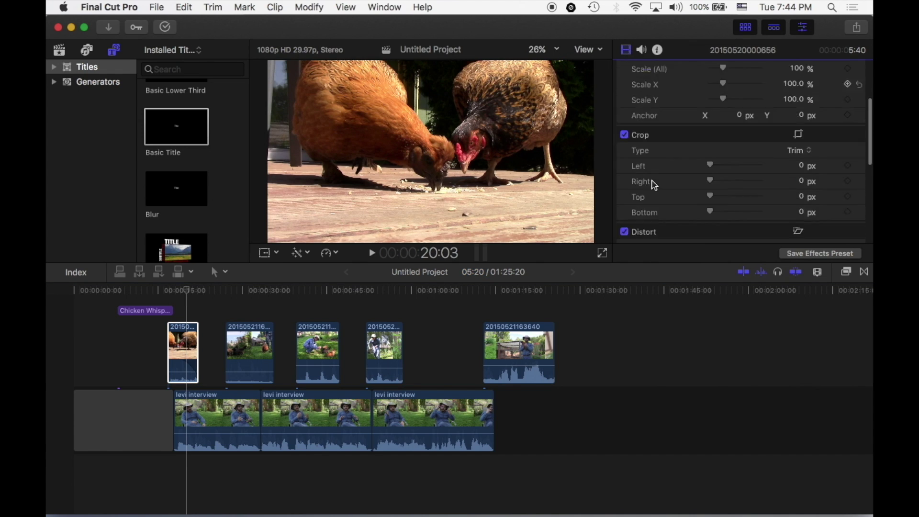
{"action": "left_click", "coordinate": [642, 49]}
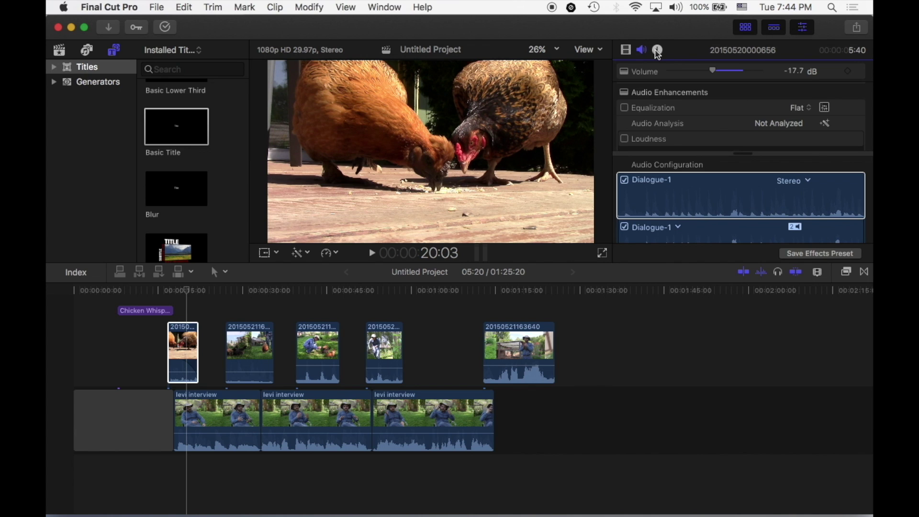
{"action": "left_click", "coordinate": [658, 51]}
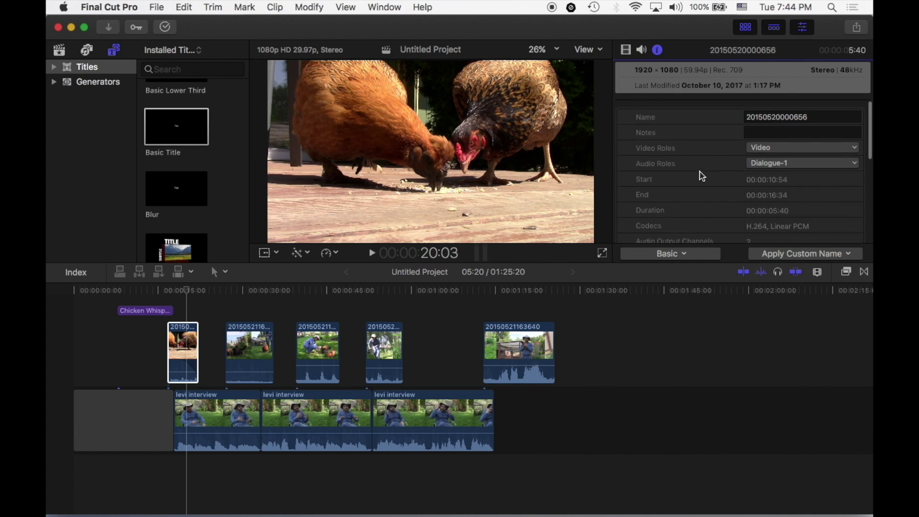
{"action": "scroll", "coordinate": [699, 175], "scroll_direction": "down", "scroll_amount": 10}
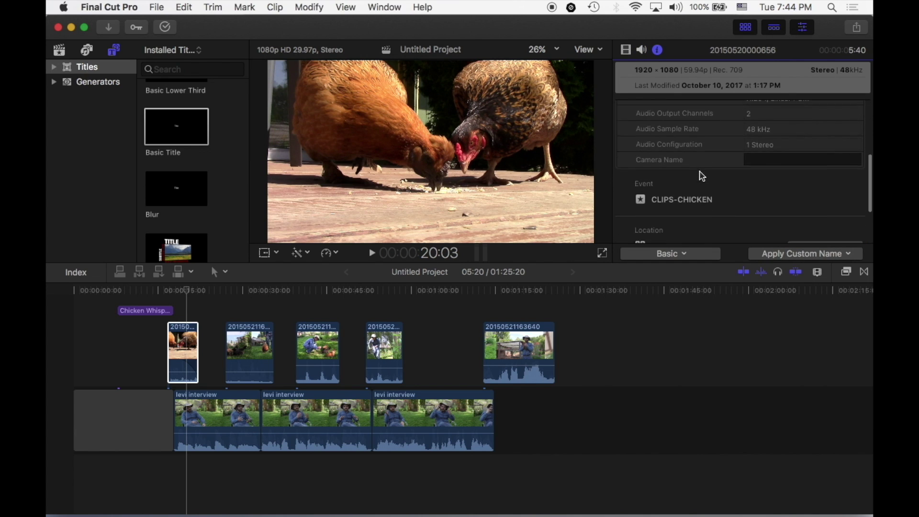
{"action": "left_click", "coordinate": [643, 51]}
{"action": "left_click", "coordinate": [626, 51]}
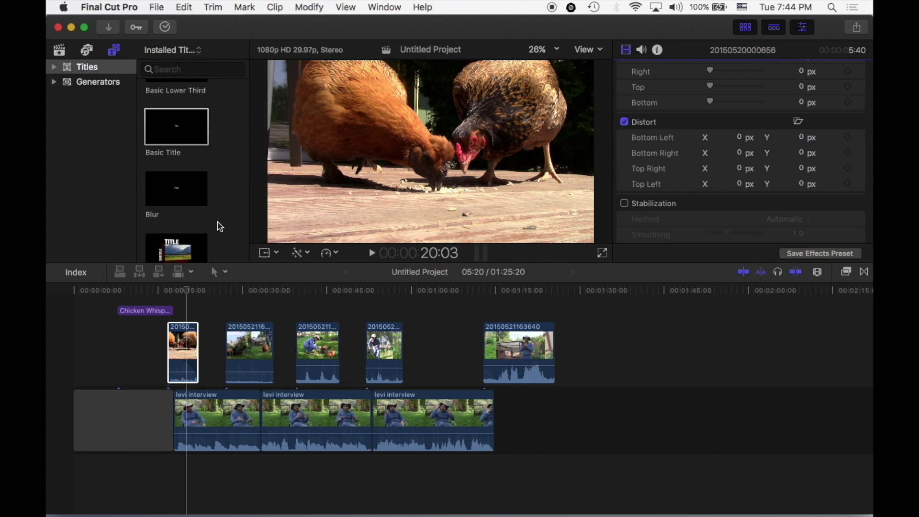
{"action": "scroll", "coordinate": [210, 335], "scroll_direction": "up", "scroll_amount": 3}
- Add Cross Dissolve transitions to both ends of the connected clip starting near 39 seconds, and play the timeline from just before it
{"action": "left_click", "coordinate": [210, 296]}
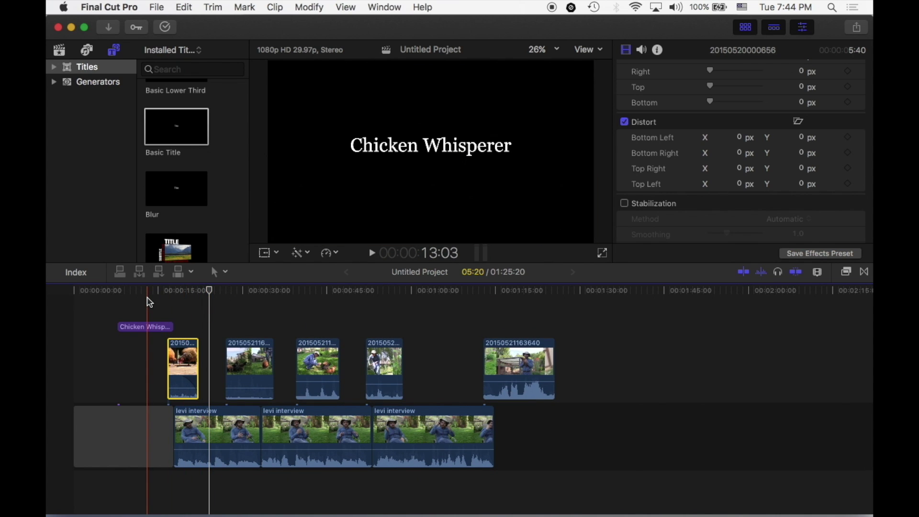
{"action": "left_click", "coordinate": [250, 308]}
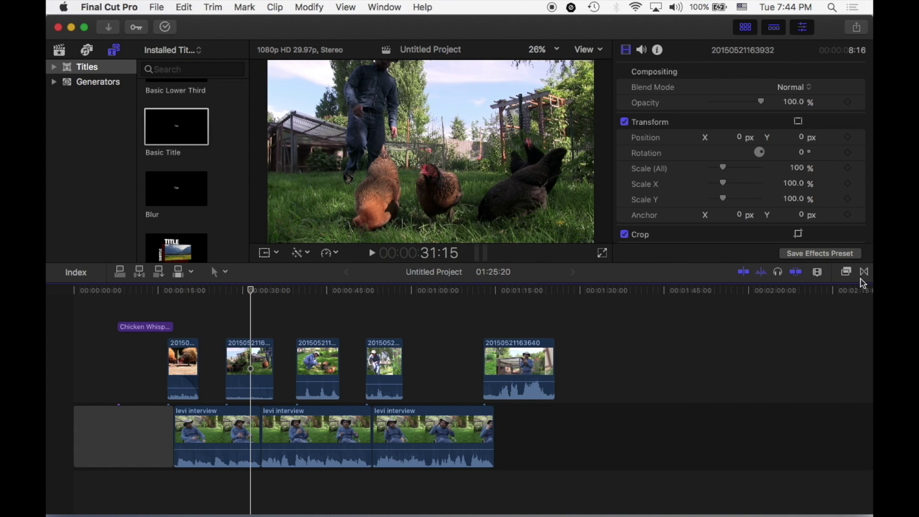
{"action": "left_click", "coordinate": [865, 273]}
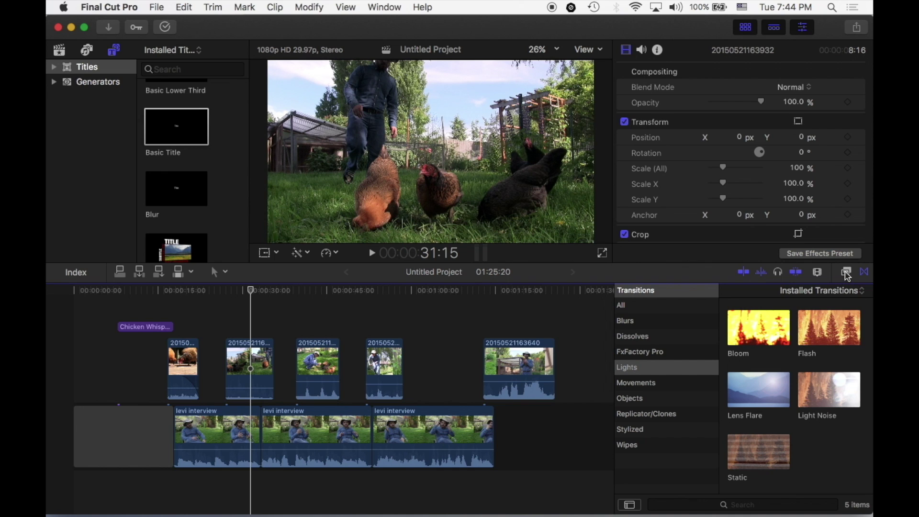
{"action": "left_click", "coordinate": [627, 309]}
{"action": "left_click_drag", "start_coordinate": [761, 328], "coordinate": [294, 365]}
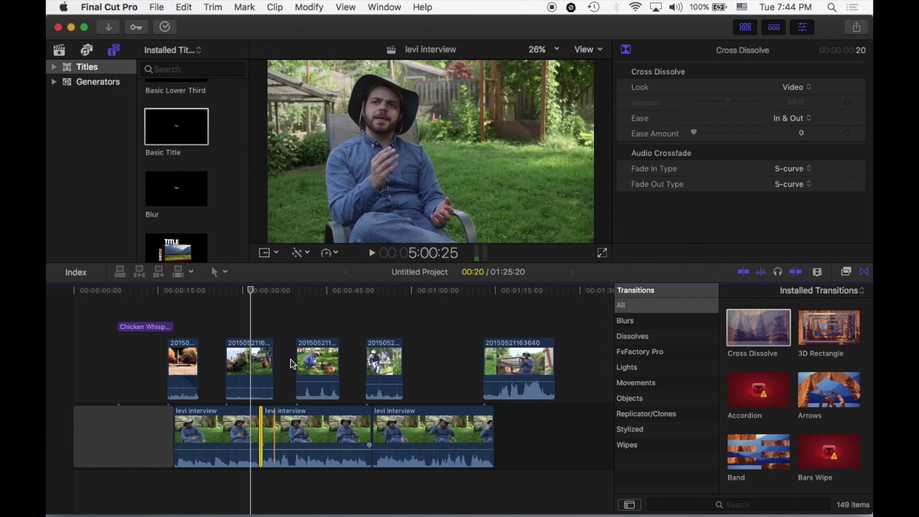
{"action": "left_click", "coordinate": [293, 365]}
{"action": "left_click", "coordinate": [296, 290]}
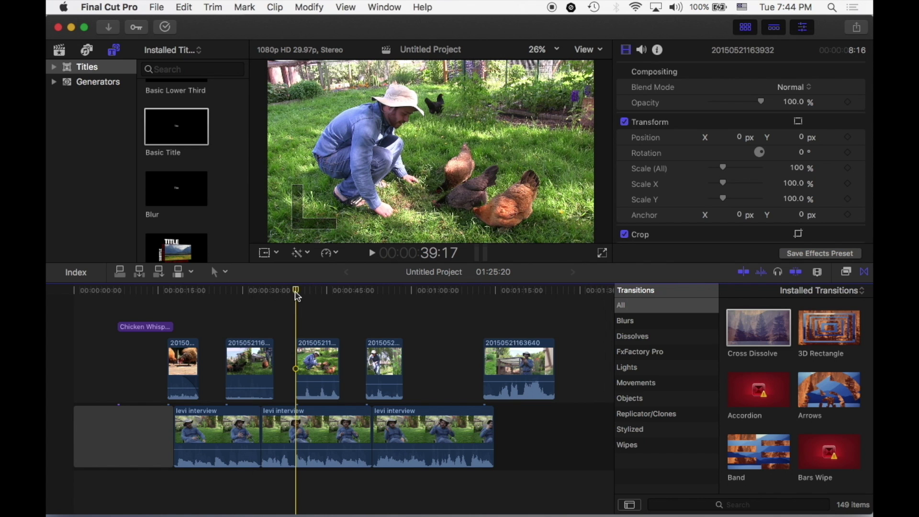
{"action": "key", "text": "super+equal"}
{"action": "key", "text": "super+equal"}
{"action": "left_click_drag", "start_coordinate": [765, 337], "coordinate": [309, 366]}
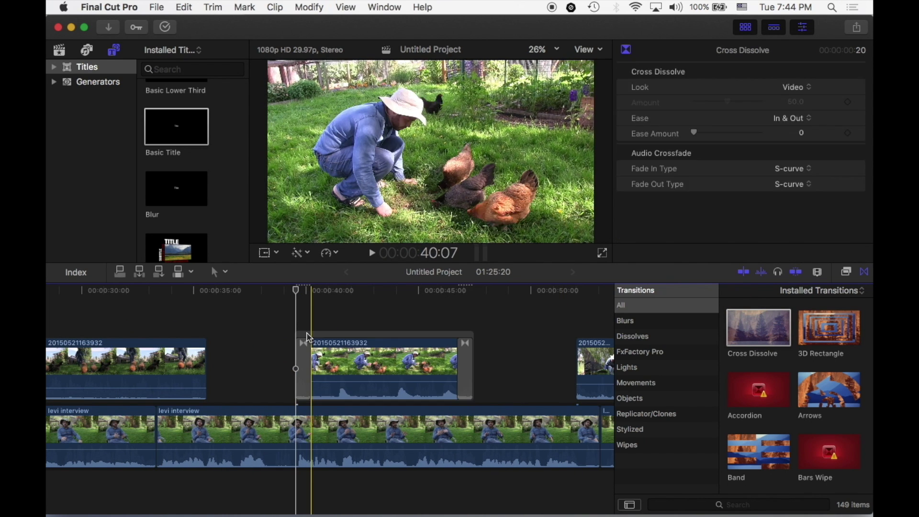
{"action": "left_click", "coordinate": [287, 291]}
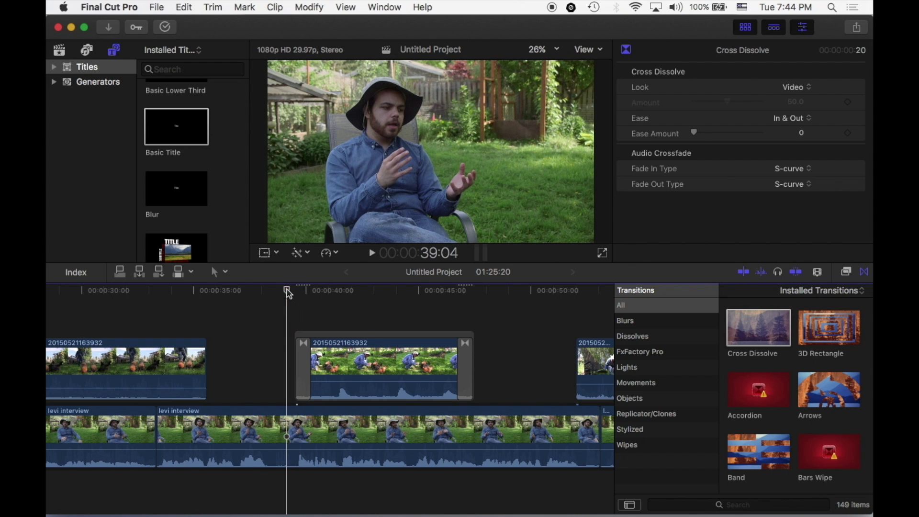
{"action": "key", "text": "space"}
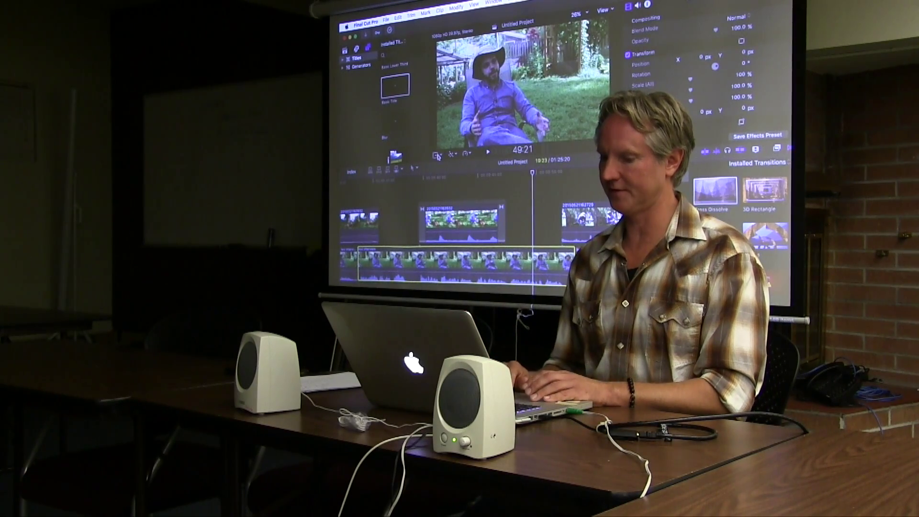
- Enlarge the selected interview clip to about 124.3% with the Transform handles, using a 12.5% viewer zoom
{"action": "left_click", "coordinate": [438, 155]}
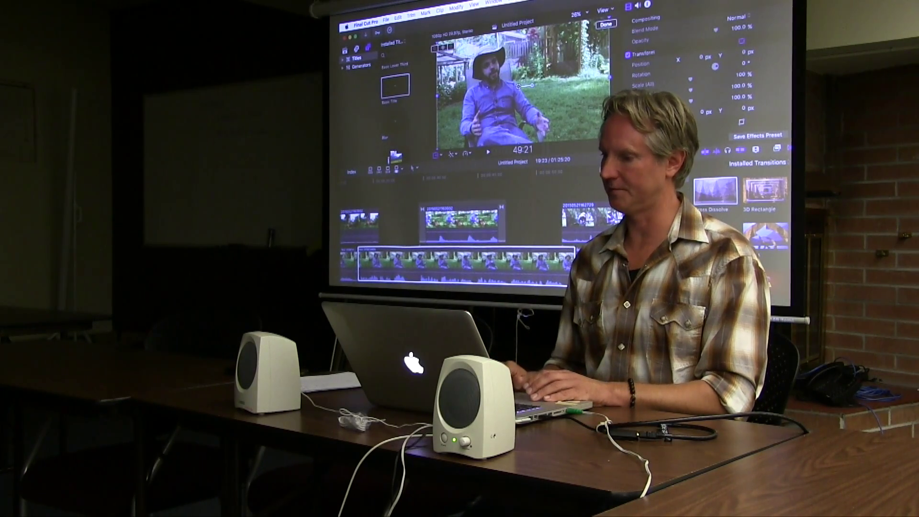
{"action": "left_click", "coordinate": [585, 14]}
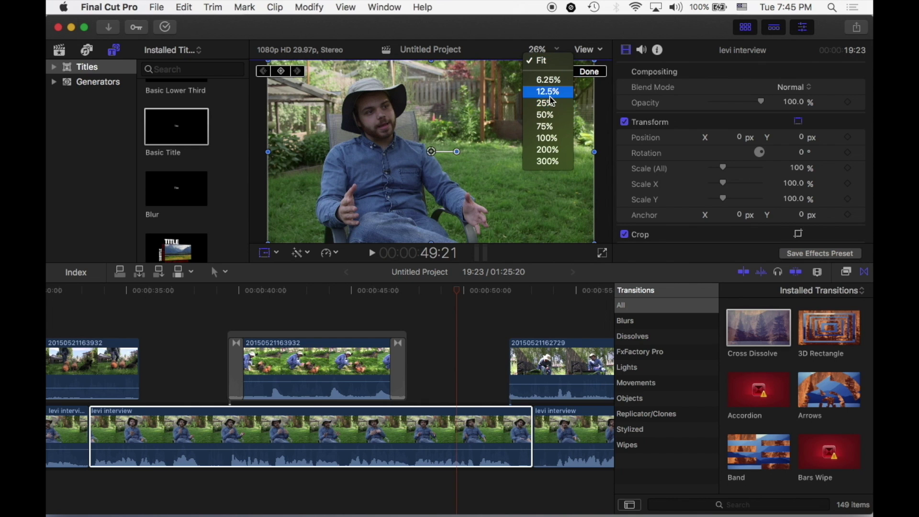
{"action": "left_click", "coordinate": [551, 92]}
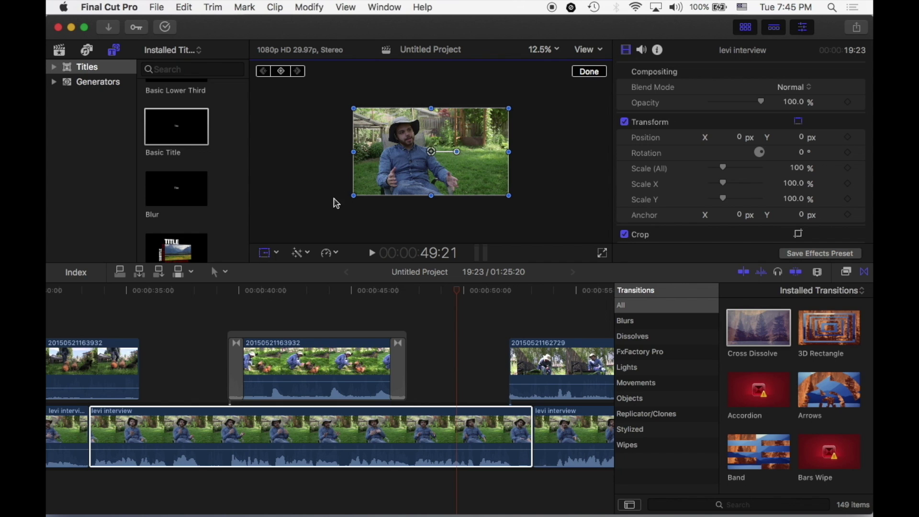
{"action": "left_click_drag", "start_coordinate": [356, 194], "coordinate": [345, 206]}
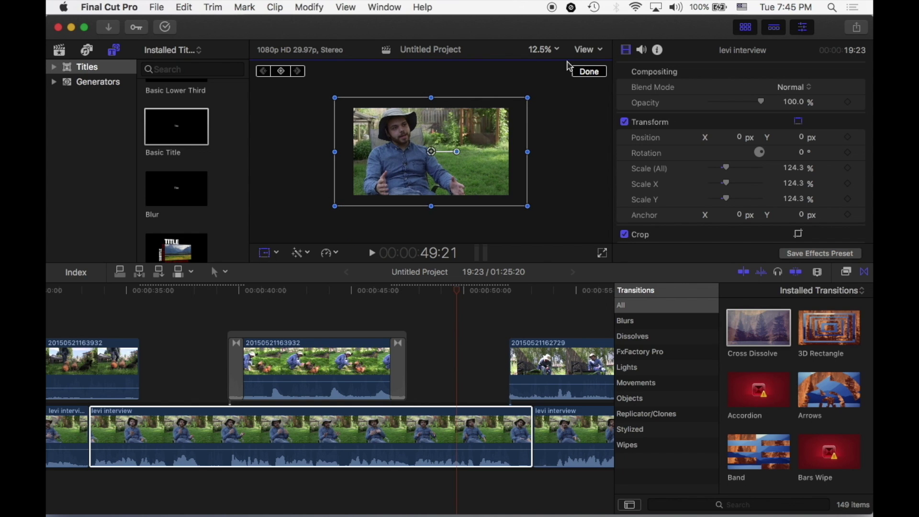
{"action": "left_click", "coordinate": [590, 72]}
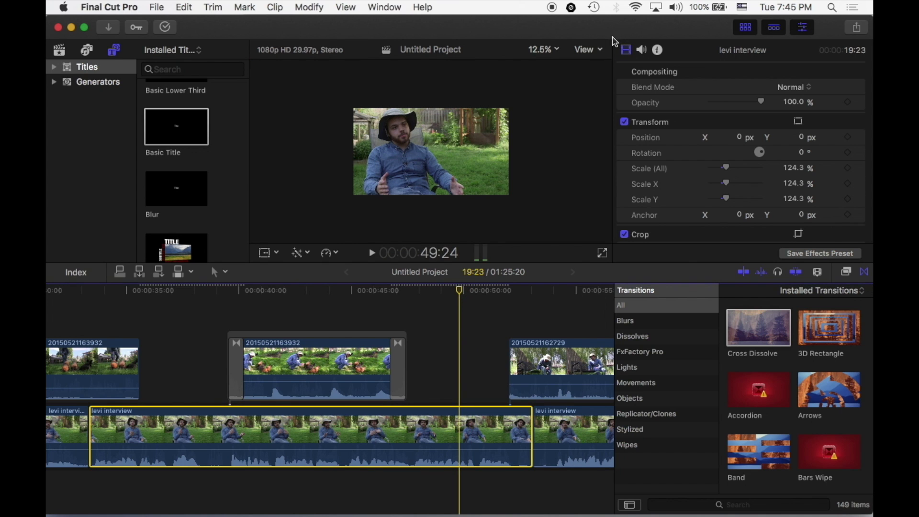
- Return the viewer zoom to Fit and set the interview clip's Scale (All) to 114%
{"action": "left_click", "coordinate": [591, 50]}
{"action": "left_click", "coordinate": [555, 53]}
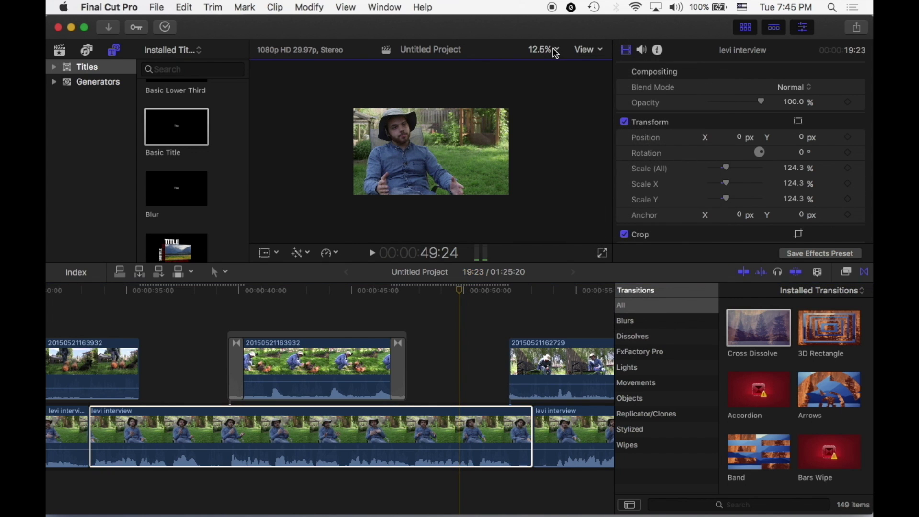
{"action": "left_click", "coordinate": [555, 54]}
{"action": "left_click", "coordinate": [555, 61]}
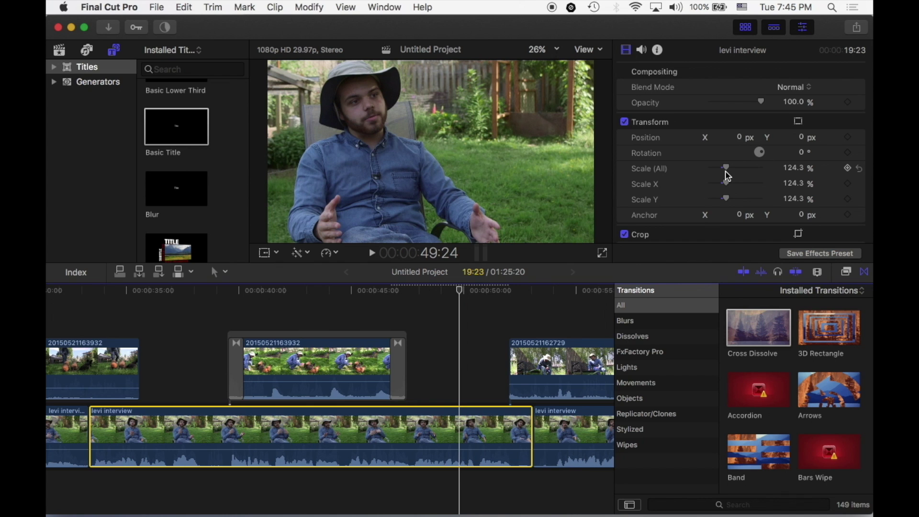
{"action": "left_click_drag", "start_coordinate": [731, 171], "coordinate": [729, 172]}
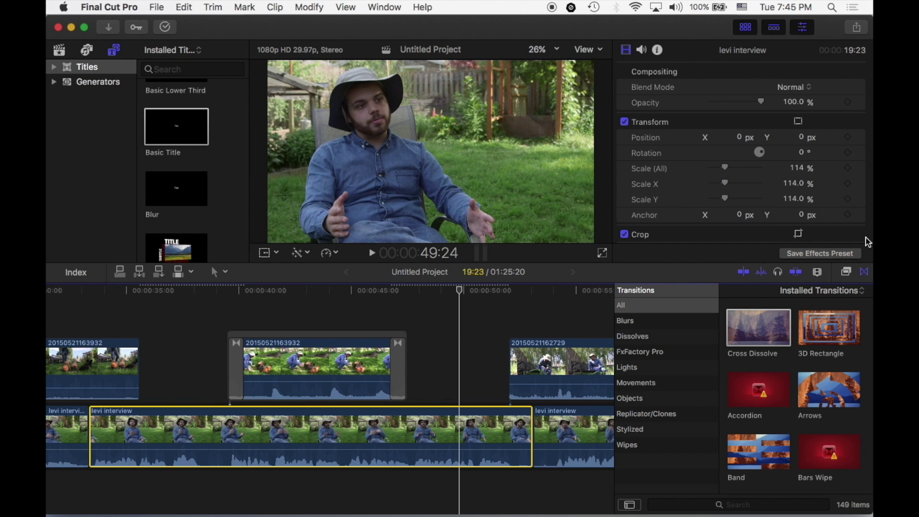
- Apply the Color Correction effect to the selected interview clip and park the playhead near 49:20
{"action": "left_click", "coordinate": [848, 273]}
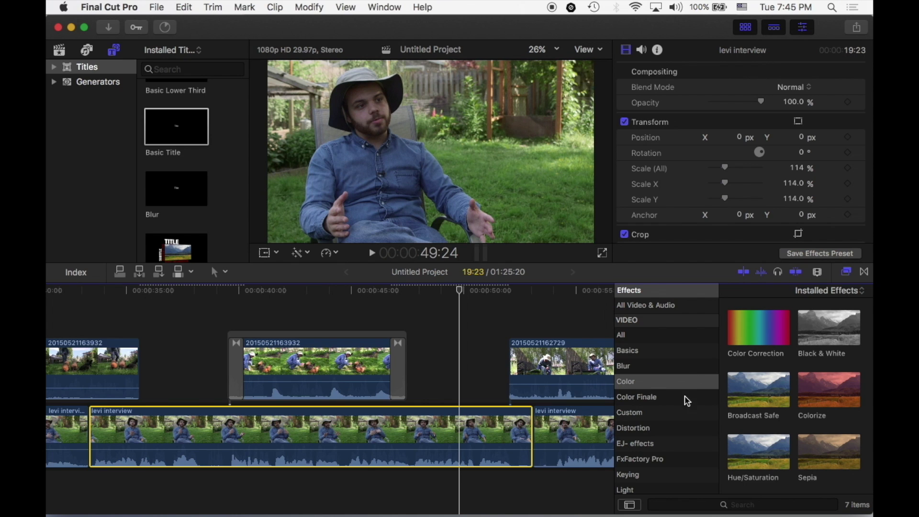
{"action": "left_click", "coordinate": [645, 382]}
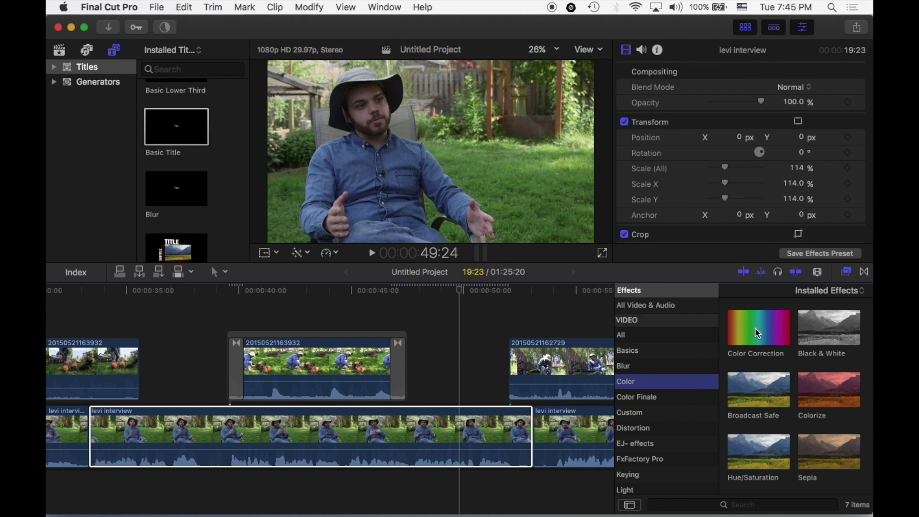
{"action": "left_click", "coordinate": [756, 328]}
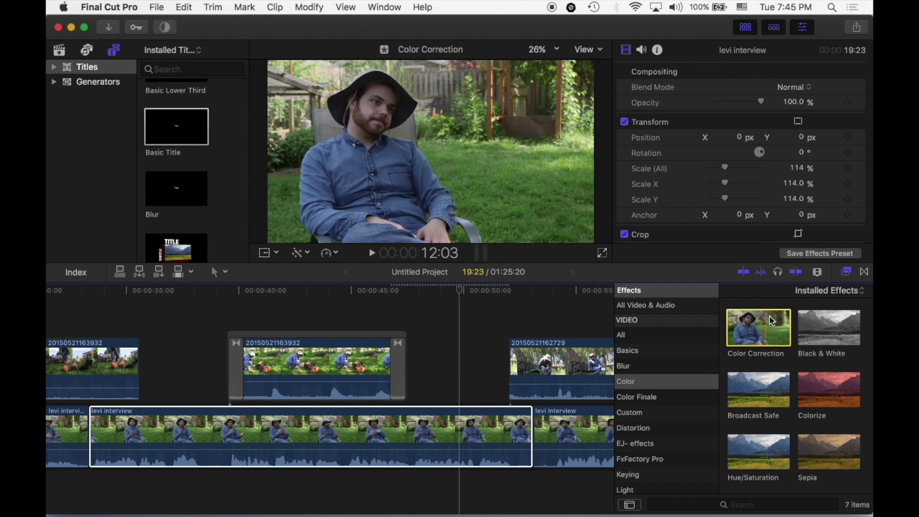
{"action": "left_click_drag", "start_coordinate": [759, 324], "coordinate": [464, 424]}
{"action": "left_click", "coordinate": [461, 294]}
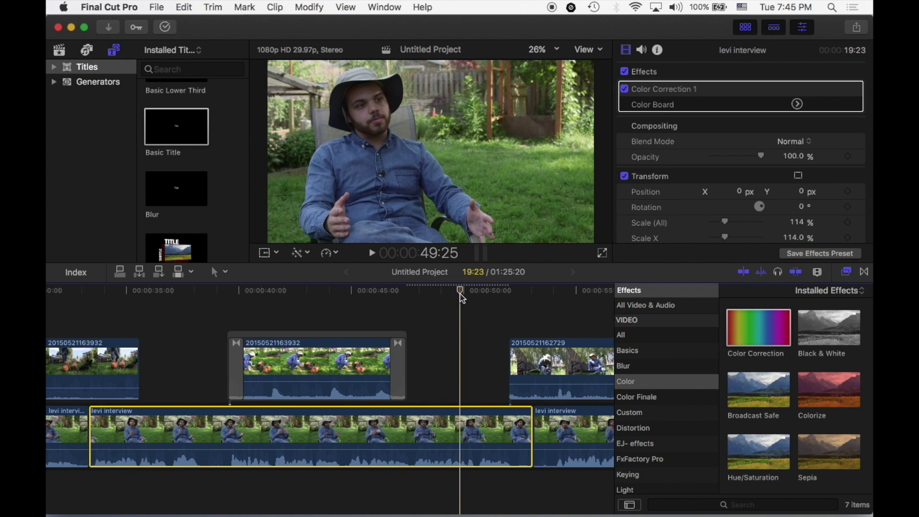
{"action": "left_click", "coordinate": [449, 295]}
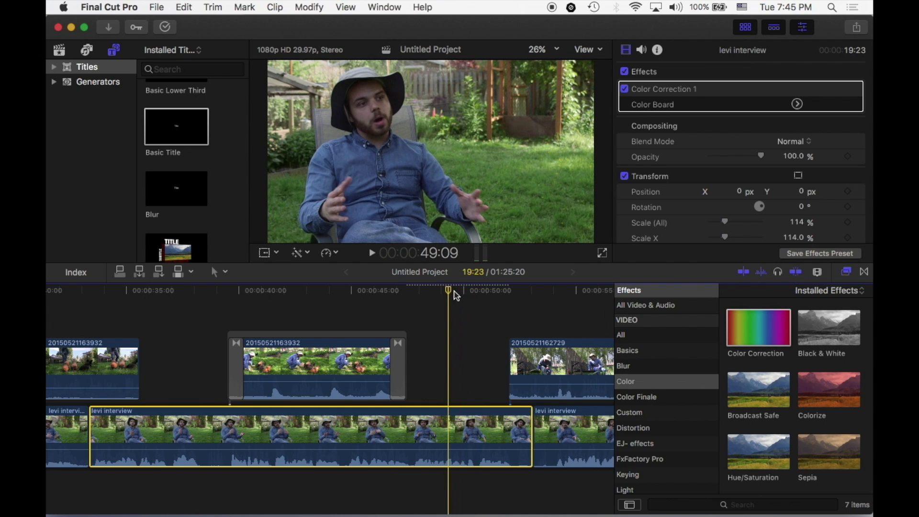
{"action": "left_click_drag", "start_coordinate": [449, 290], "coordinate": [458, 294]}
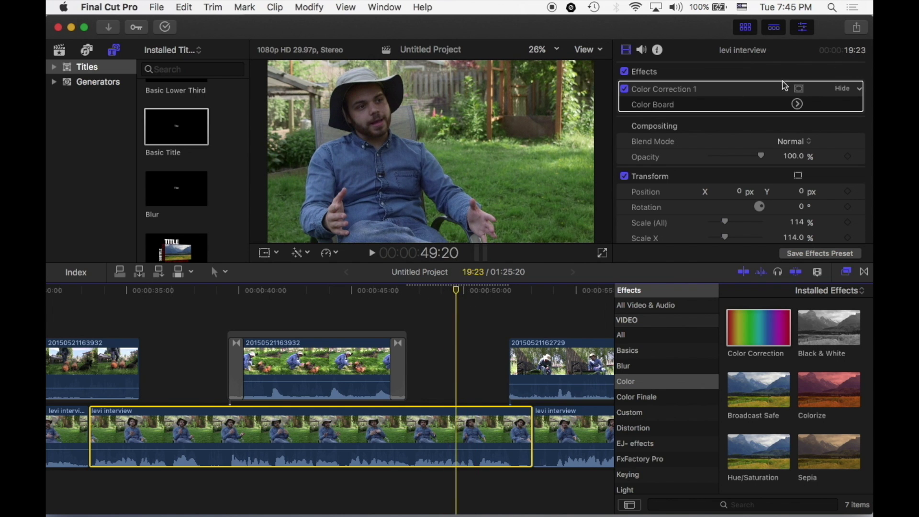
- In the clip's Color Board, raise the highlights and midtones exposure slightly and set the highlights color to 199° at -3%
{"action": "left_click", "coordinate": [798, 105]}
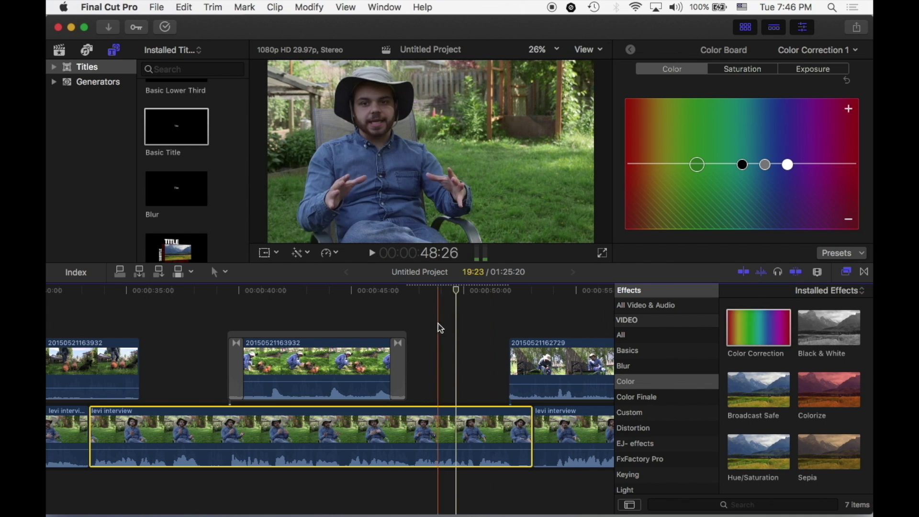
{"action": "left_click", "coordinate": [459, 290]}
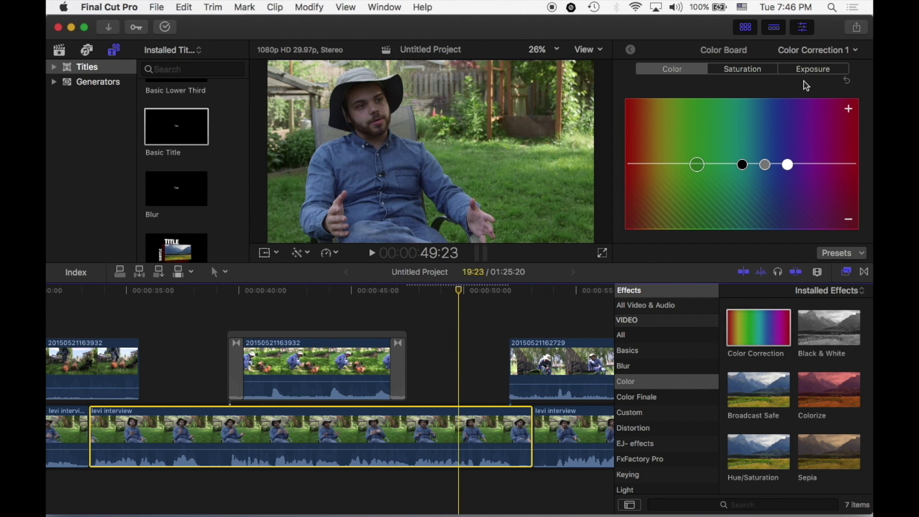
{"action": "left_click", "coordinate": [822, 71]}
{"action": "left_click_drag", "start_coordinate": [826, 167], "coordinate": [825, 155]}
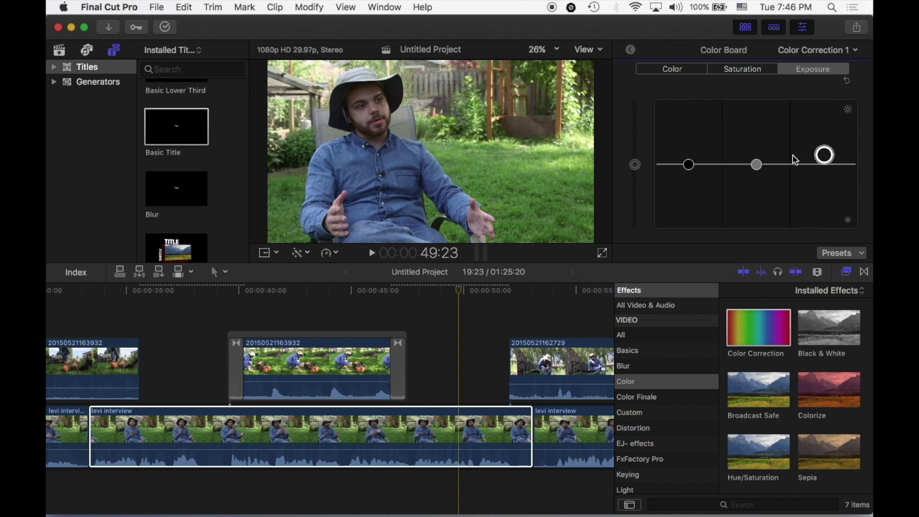
{"action": "left_click_drag", "start_coordinate": [761, 166], "coordinate": [761, 161]}
{"action": "left_click_drag", "start_coordinate": [691, 164], "coordinate": [690, 165]}
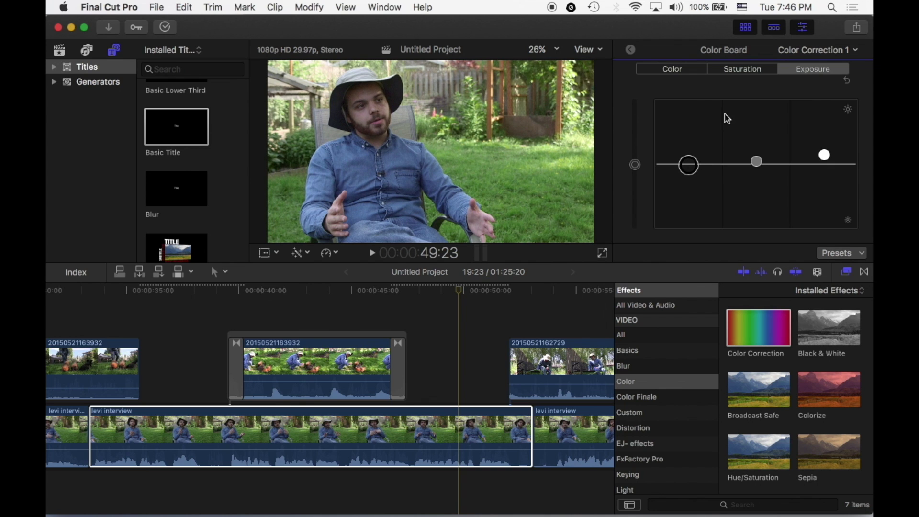
{"action": "left_click", "coordinate": [683, 70]}
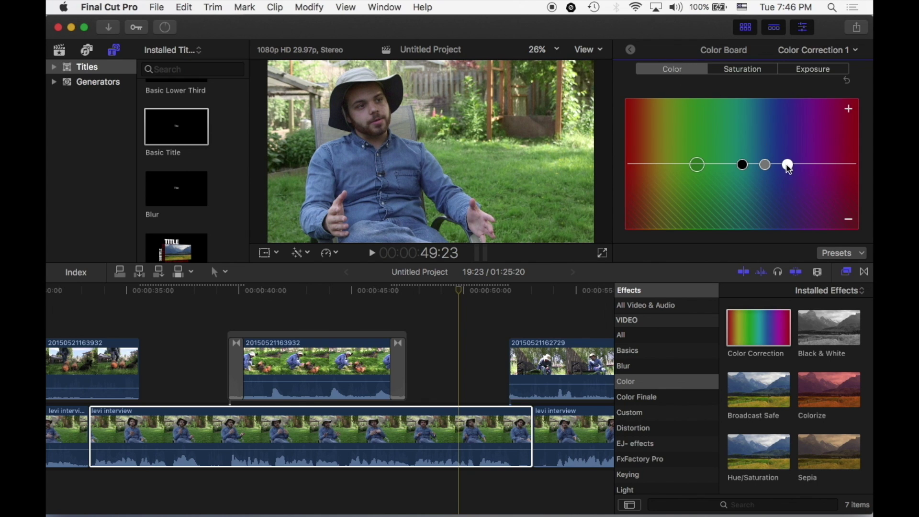
{"action": "left_click_drag", "start_coordinate": [789, 168], "coordinate": [756, 168]}
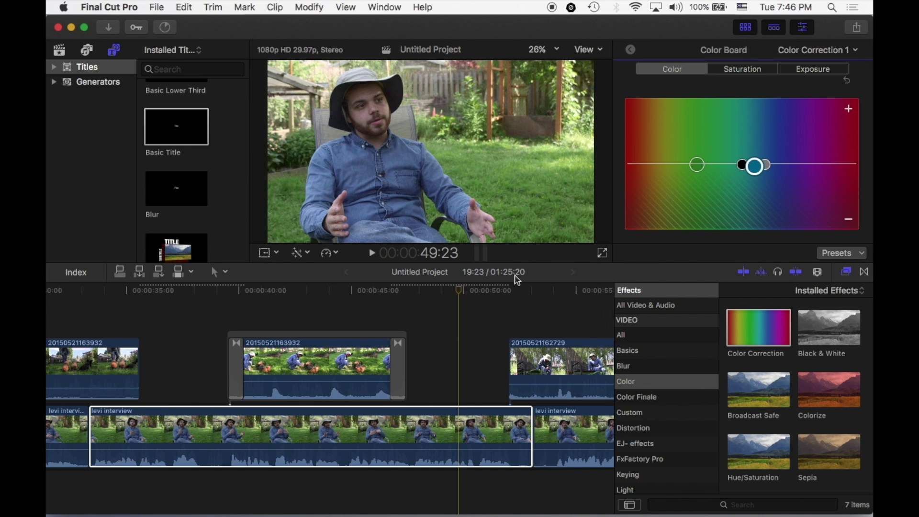
- Trim the end of the color-corrected interview clip back to the playhead at 49:23 and enlarge the viewer area
{"action": "scroll", "coordinate": [472, 324], "scroll_direction": "right", "scroll_amount": 5}
{"action": "left_click_drag", "start_coordinate": [416, 372], "coordinate": [500, 369]}
{"action": "left_click", "coordinate": [401, 421]}
{"action": "left_click_drag", "start_coordinate": [401, 422], "coordinate": [333, 416]}
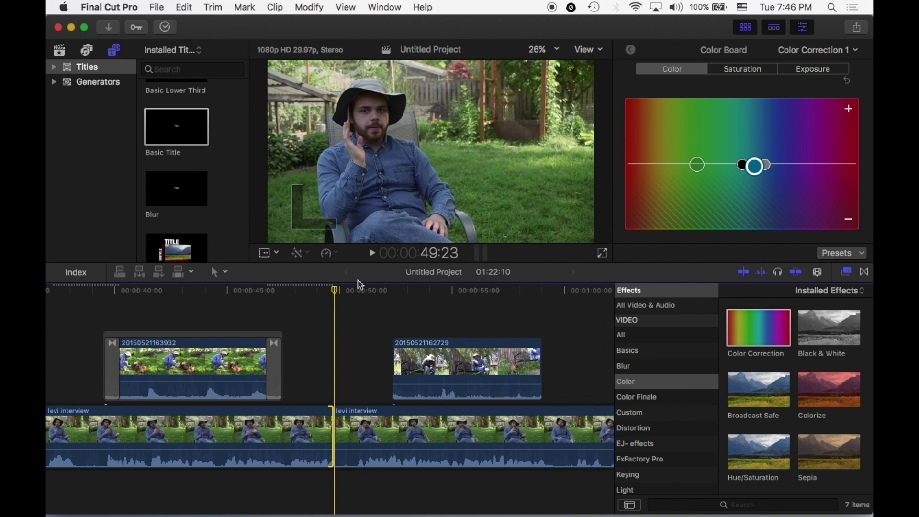
{"action": "left_click_drag", "start_coordinate": [561, 265], "coordinate": [558, 376]}
{"action": "scroll", "coordinate": [354, 434], "scroll_direction": "down", "scroll_amount": 4}
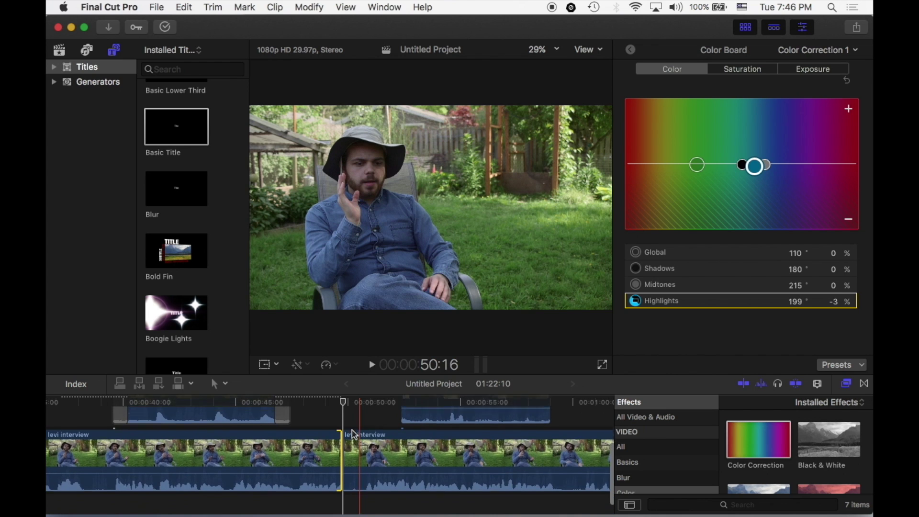
- Step frame by frame back and forth across the cut at 49:23 to compare the two interview shots
{"action": "key", "text": "Right"}
{"action": "key", "text": "Right"}
{"action": "key", "text": "Right"}
{"action": "key", "text": "Right"}
{"action": "key", "text": "Right"}
{"action": "key", "text": "Right"}
{"action": "key", "text": "Right"}
{"action": "key", "text": "Right"}
{"action": "key", "text": "Right"}
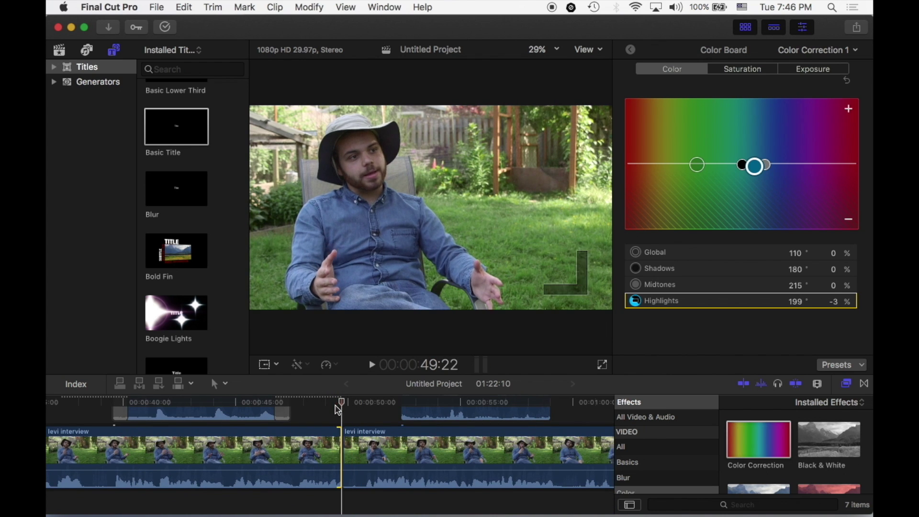
{"action": "key", "text": "Right"}
{"action": "key", "text": "Right"}
{"action": "key", "text": "Left"}
{"action": "key", "text": "Left"}
{"action": "key", "text": "Left"}
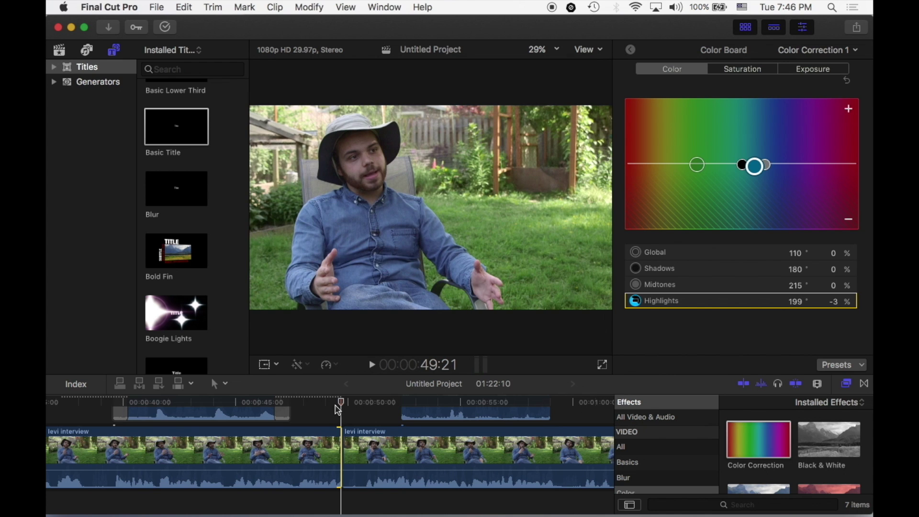
{"action": "key", "text": "Right"}
{"action": "key", "text": "Right"}
{"action": "key", "text": "Right"}
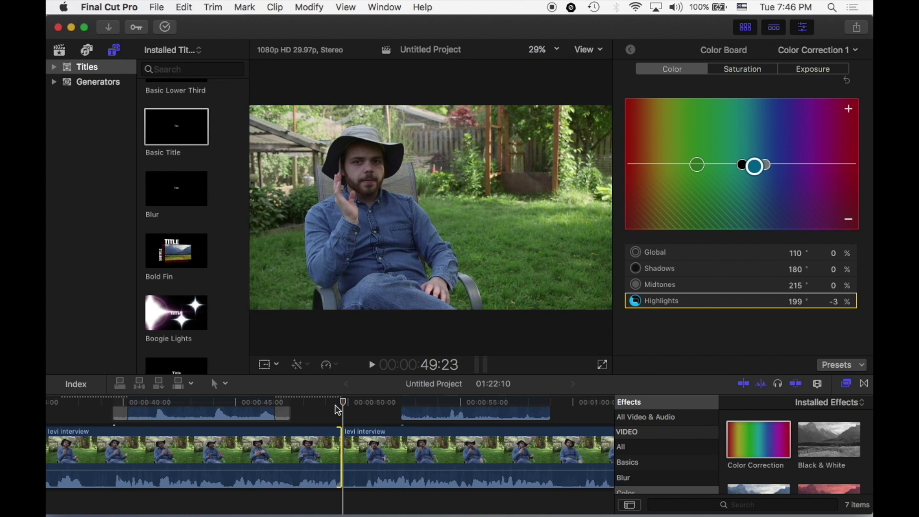
{"action": "key", "text": "Left"}
{"action": "key", "text": "Left"}
{"action": "key", "text": "Left"}
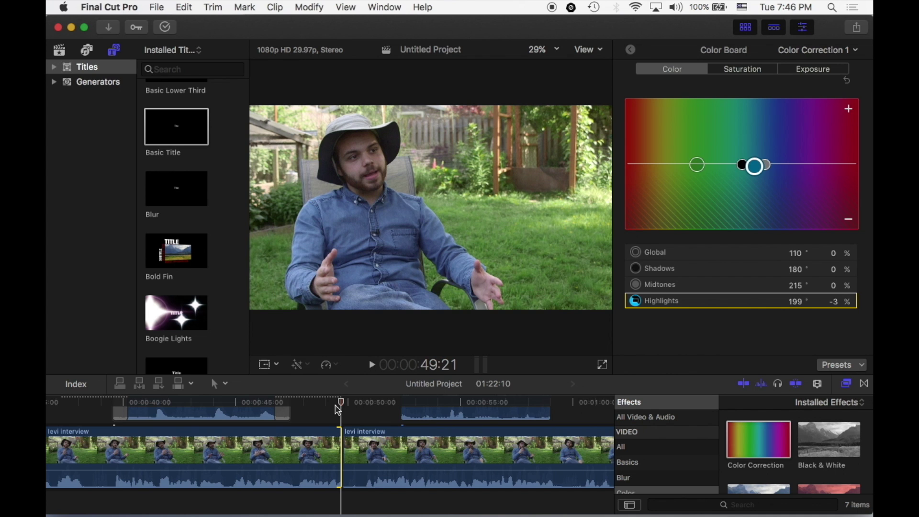
{"action": "key", "text": "Right"}
{"action": "key", "text": "Right"}
{"action": "key", "text": "Right"}
{"action": "key", "text": "Right"}
{"action": "key", "text": "Left"}
{"action": "key", "text": "Left"}
{"action": "key", "text": "Left"}
{"action": "key", "text": "Left"}
{"action": "key", "text": "Left"}
{"action": "key", "text": "Left"}
{"action": "key", "text": "Left"}
{"action": "key", "text": "Left"}
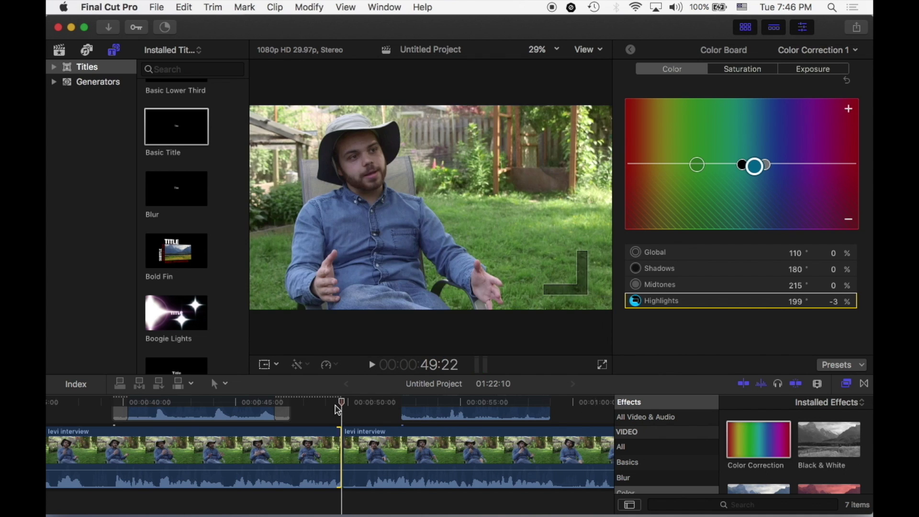
- Play the timeline from about 48:06 through the cut between the two interview clips
{"action": "left_click", "coordinate": [308, 406]}
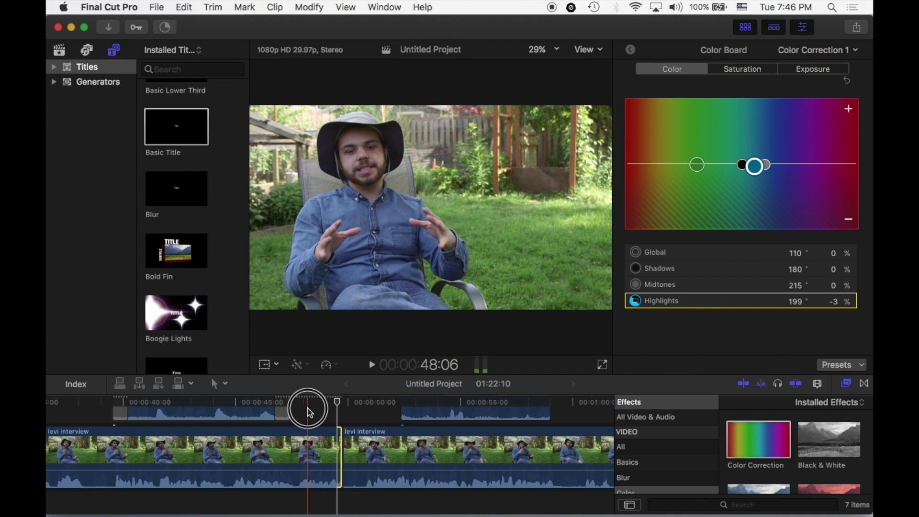
{"action": "key", "text": "space"}
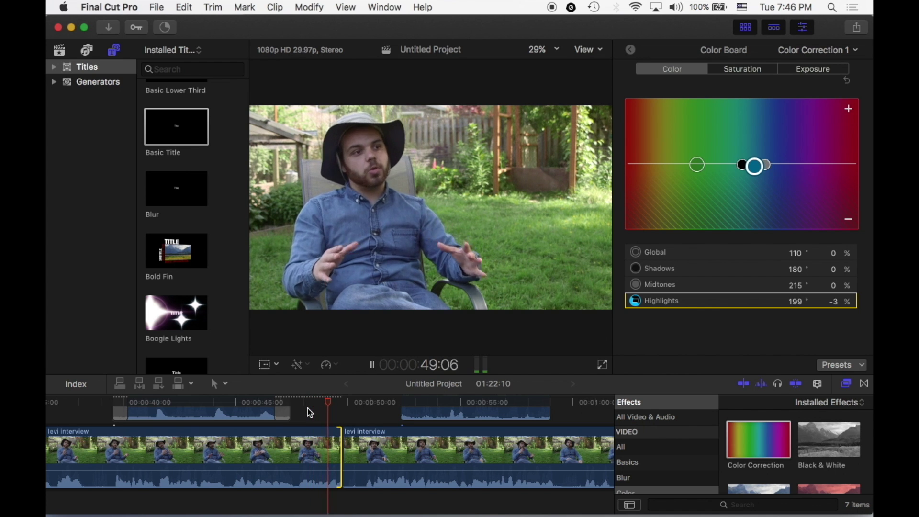
{"action": "key", "text": "space"}
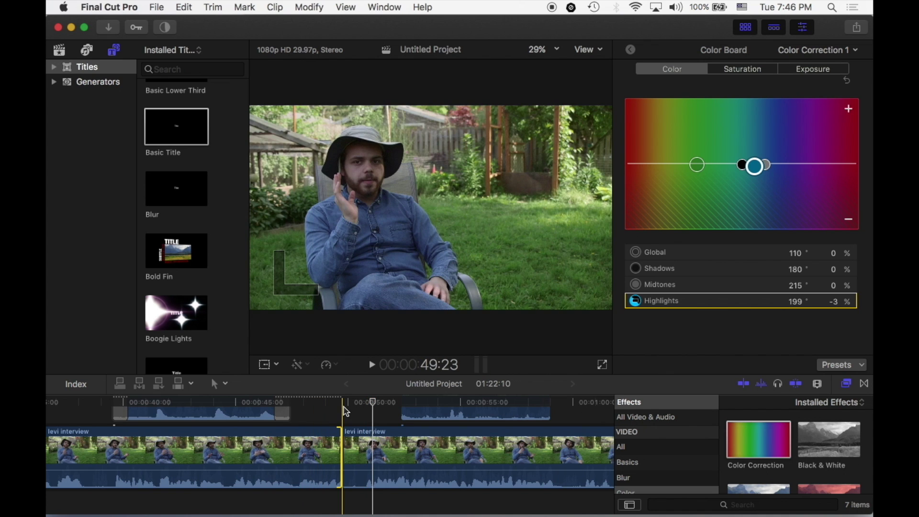
{"action": "left_click", "coordinate": [346, 411]}
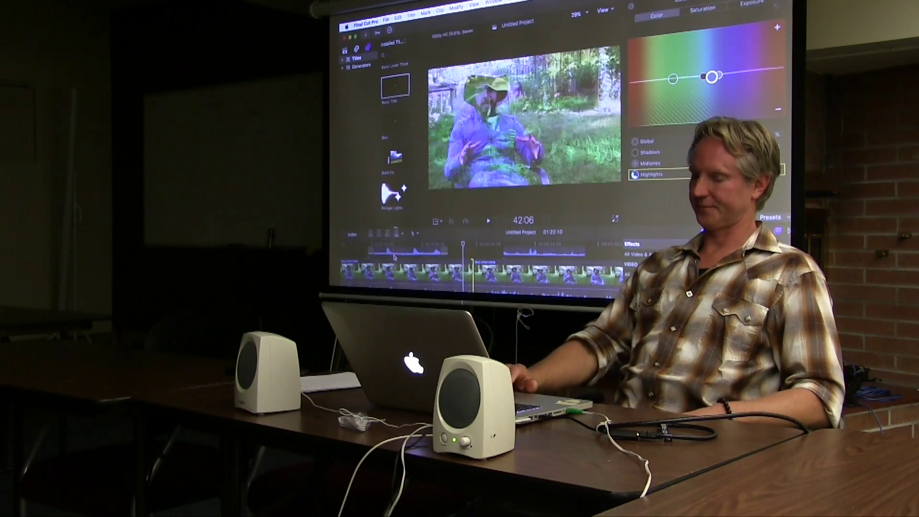
- Replace the Chicken Whisperer title with a new Basic Title starting near 9 seconds, and place the playhead over it at 13:19
{"action": "scroll", "coordinate": [395, 258], "scroll_direction": "left", "scroll_amount": 10}
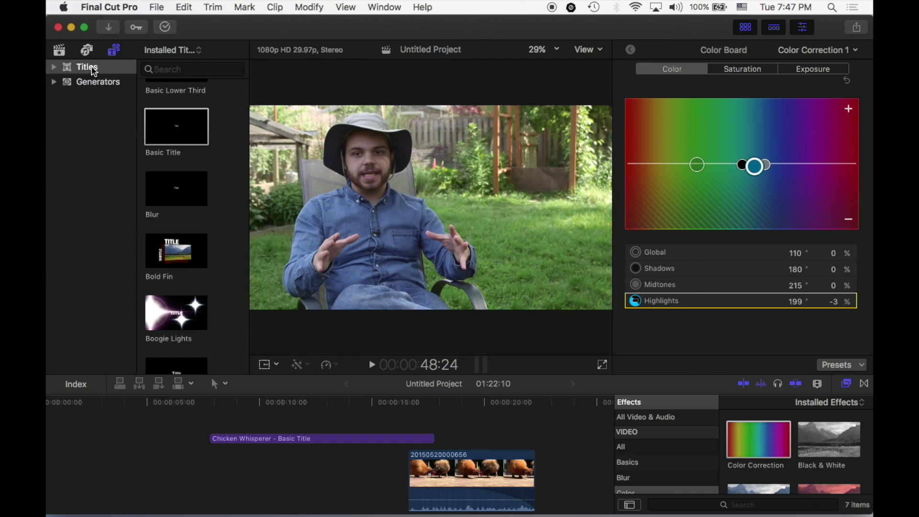
{"action": "left_click", "coordinate": [93, 69]}
{"action": "left_click", "coordinate": [172, 124]}
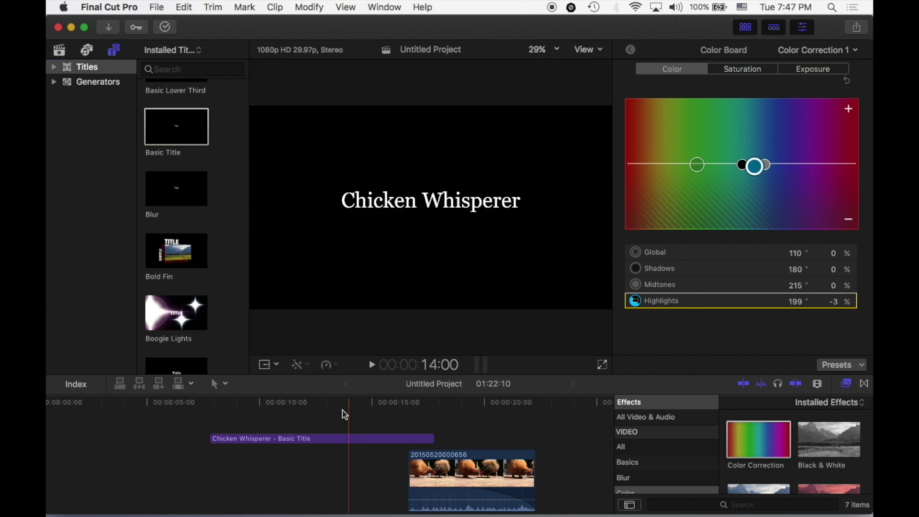
{"action": "left_click", "coordinate": [326, 438]}
{"action": "key", "text": "Delete"}
{"action": "left_click_drag", "start_coordinate": [178, 126], "coordinate": [235, 442]}
{"action": "left_click", "coordinate": [342, 404]}
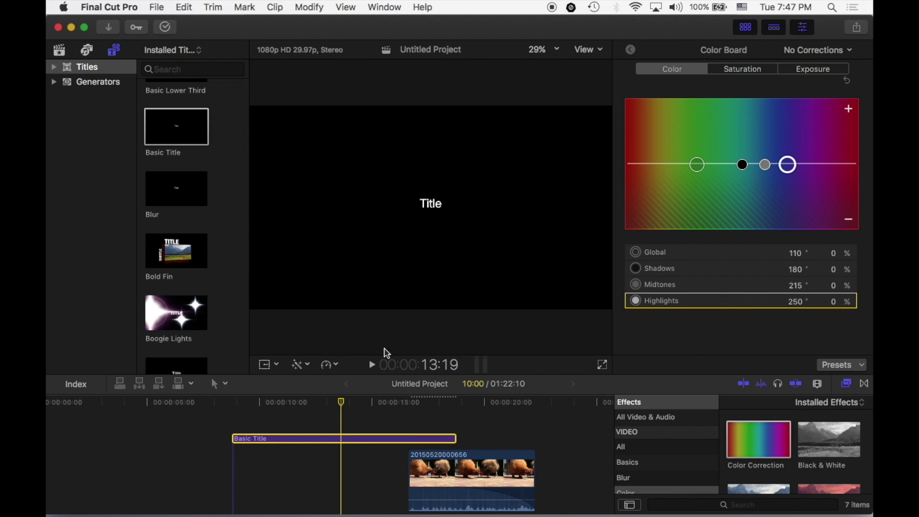
- Open the text settings of the new Basic Title in the inspector
{"action": "left_click", "coordinate": [805, 28]}
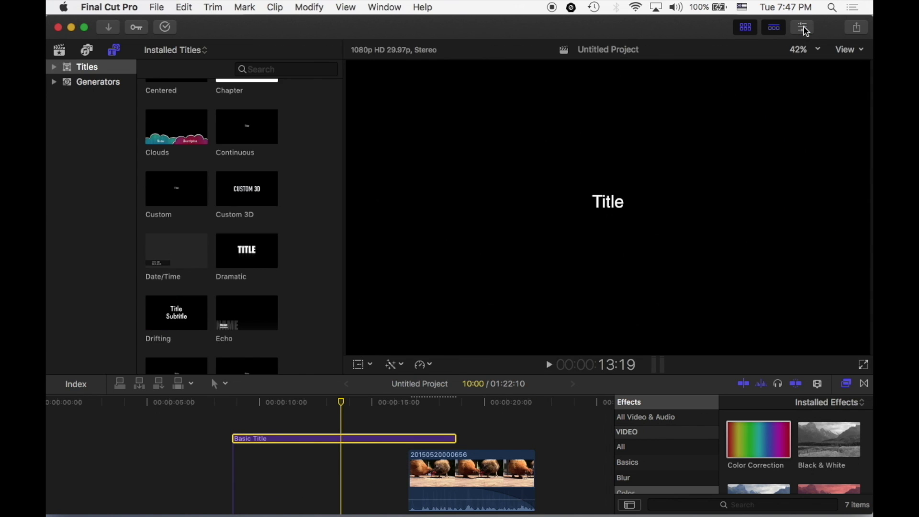
{"action": "left_click", "coordinate": [804, 28]}
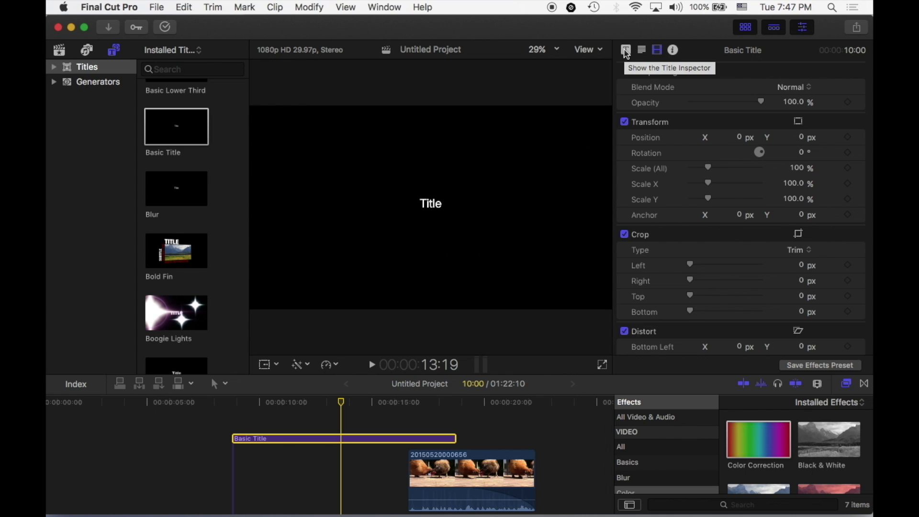
{"action": "left_click", "coordinate": [626, 50]}
{"action": "left_click", "coordinate": [355, 440]}
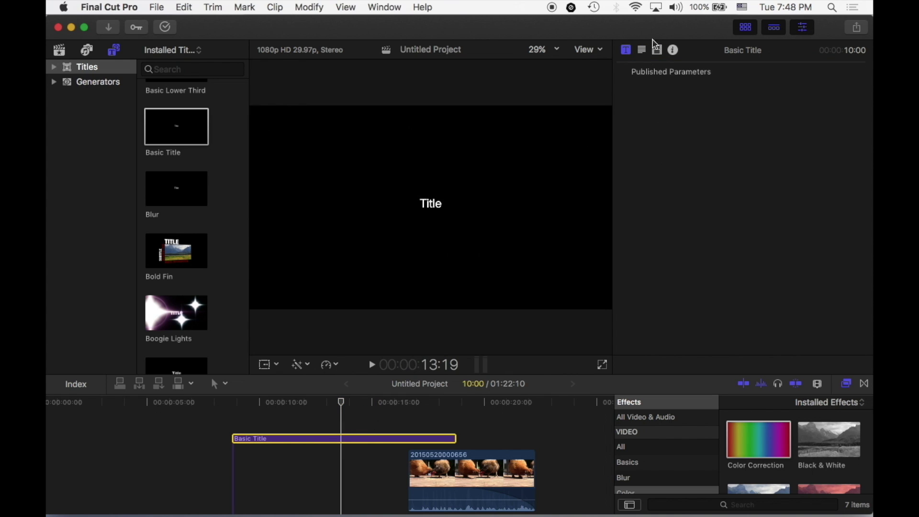
{"action": "left_click", "coordinate": [642, 50]}
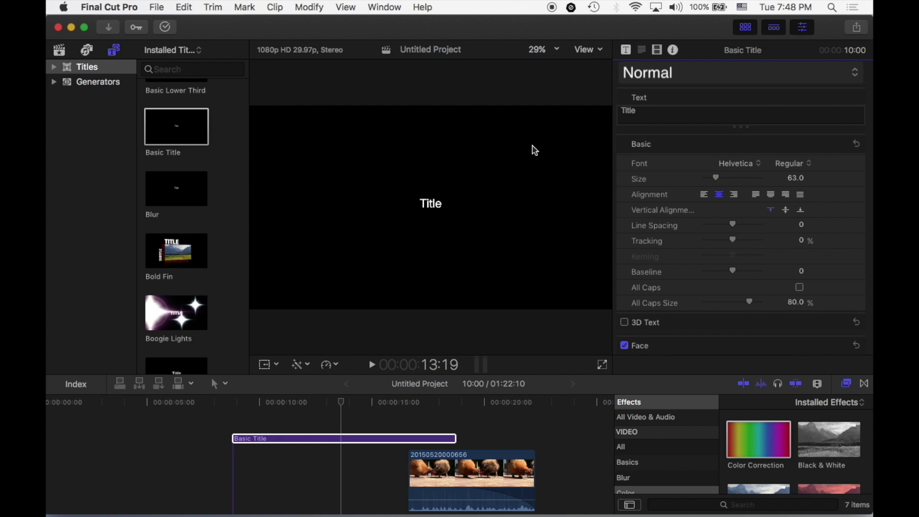
- Change the title text to "Chickens" and set its font to Hiragino Mincho ProN
{"action": "left_click", "coordinate": [434, 205]}
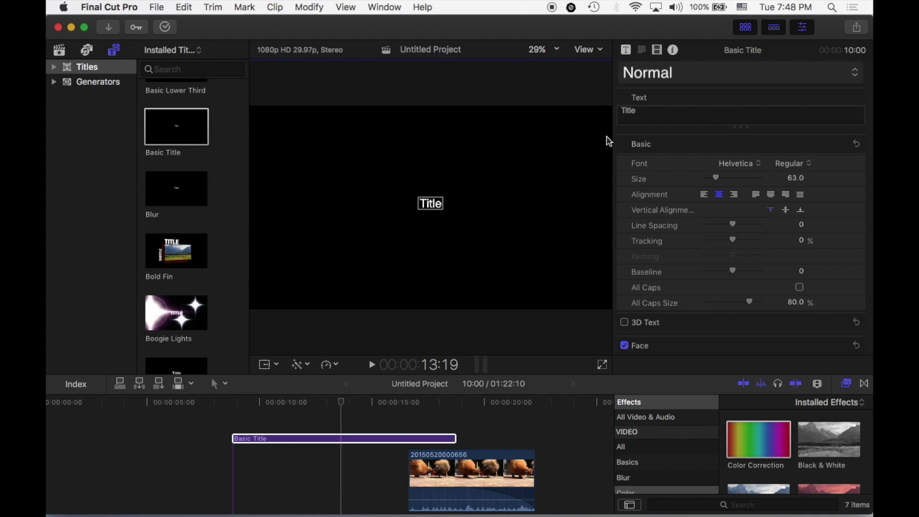
{"action": "left_click", "coordinate": [650, 114]}
{"action": "left_click_drag", "start_coordinate": [648, 114], "coordinate": [610, 113]}
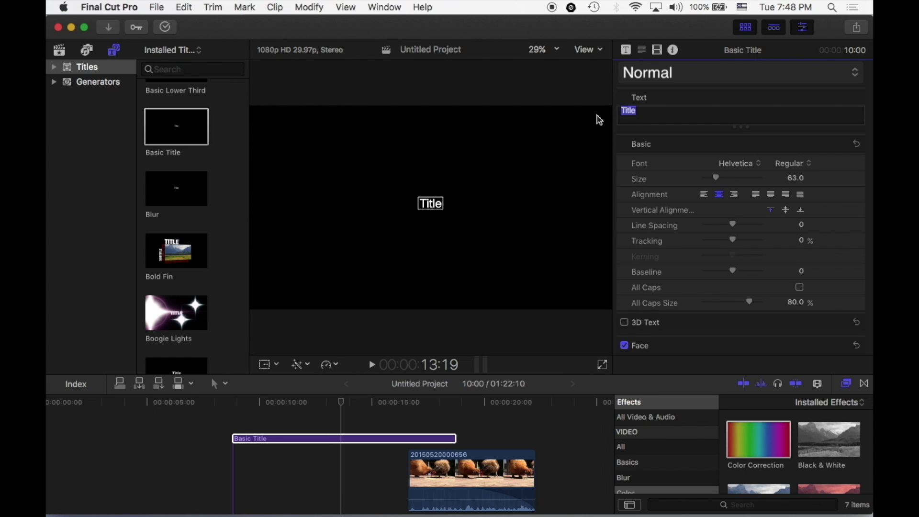
{"action": "type", "text": "Chickens"}
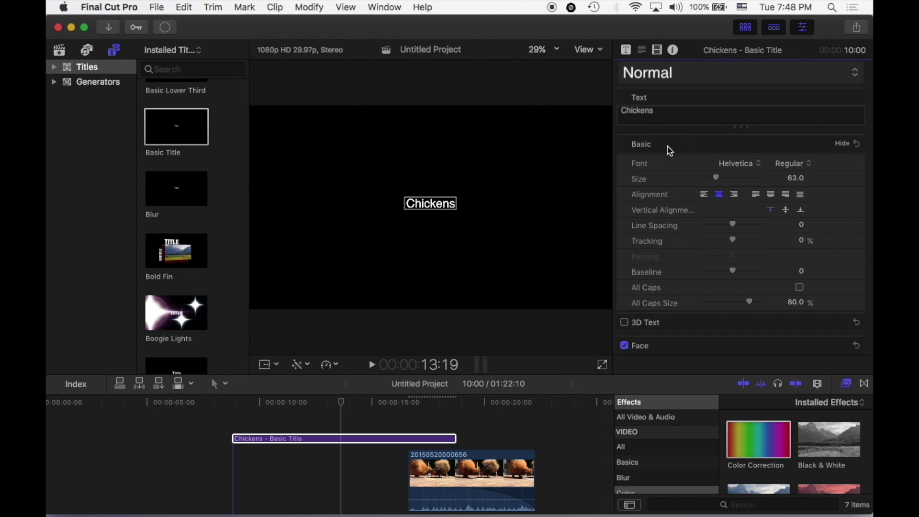
{"action": "left_click", "coordinate": [760, 164]}
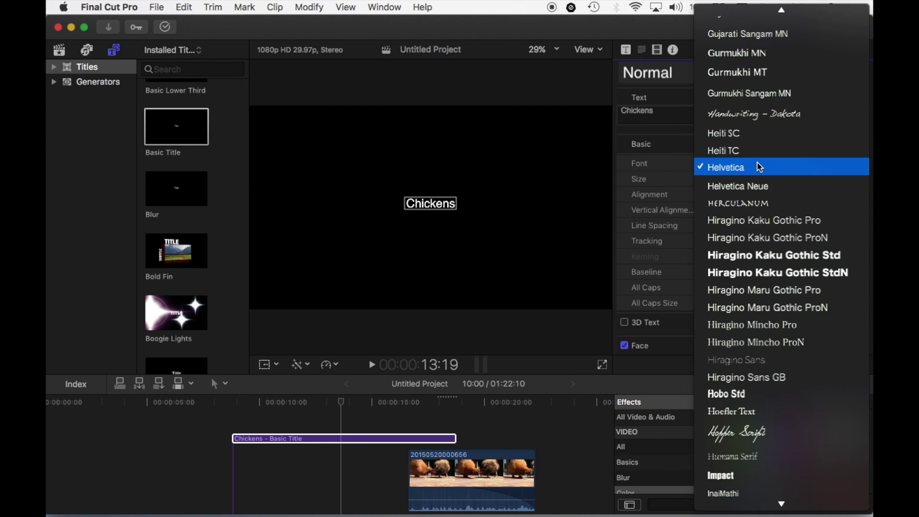
{"action": "left_click", "coordinate": [733, 342]}
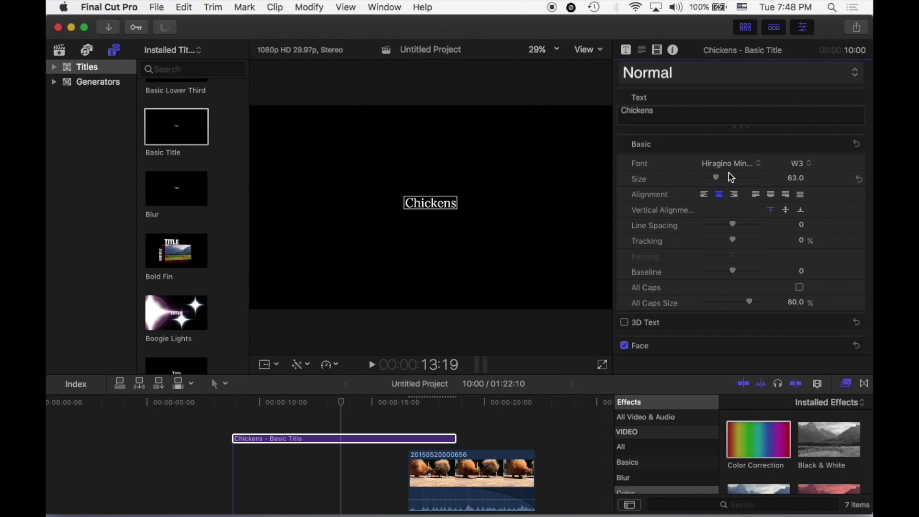
- Set the Chickens title's font size to 146 and its alignment to left
{"action": "left_click_drag", "start_coordinate": [716, 179], "coordinate": [734, 181]}
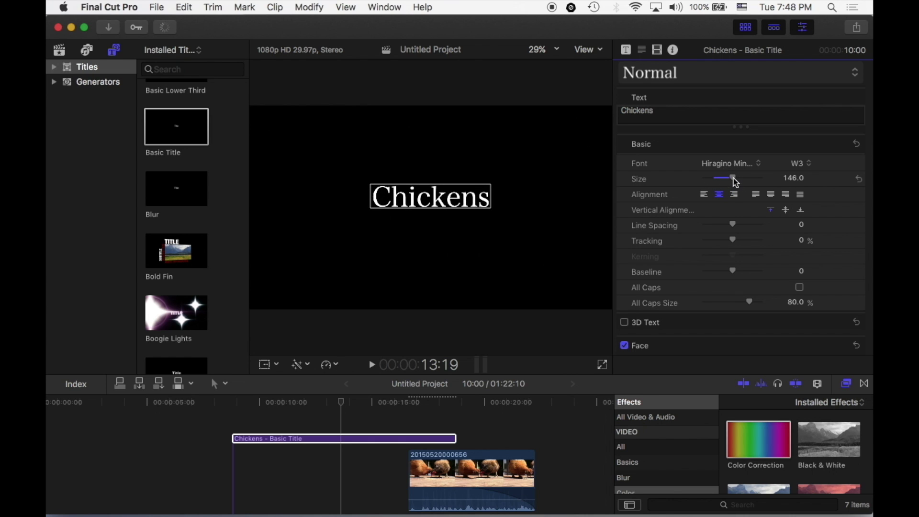
{"action": "left_click", "coordinate": [736, 195]}
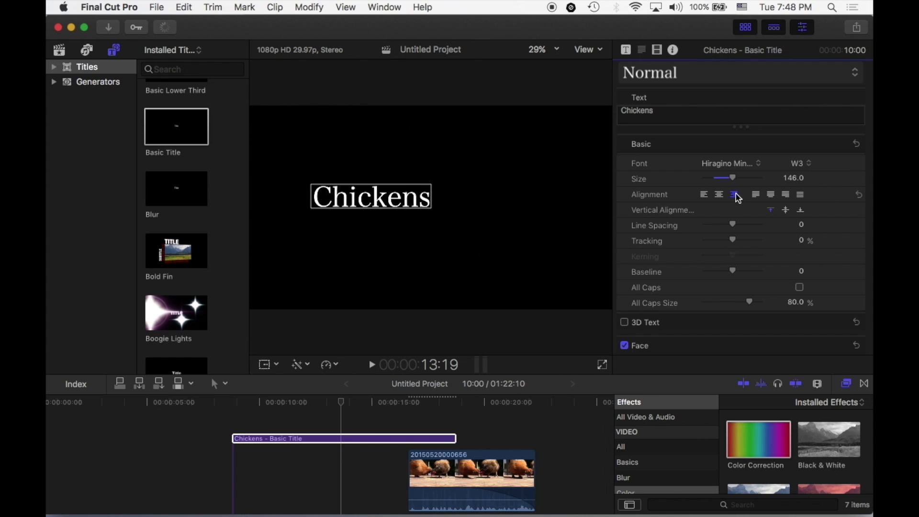
{"action": "left_click", "coordinate": [706, 196]}
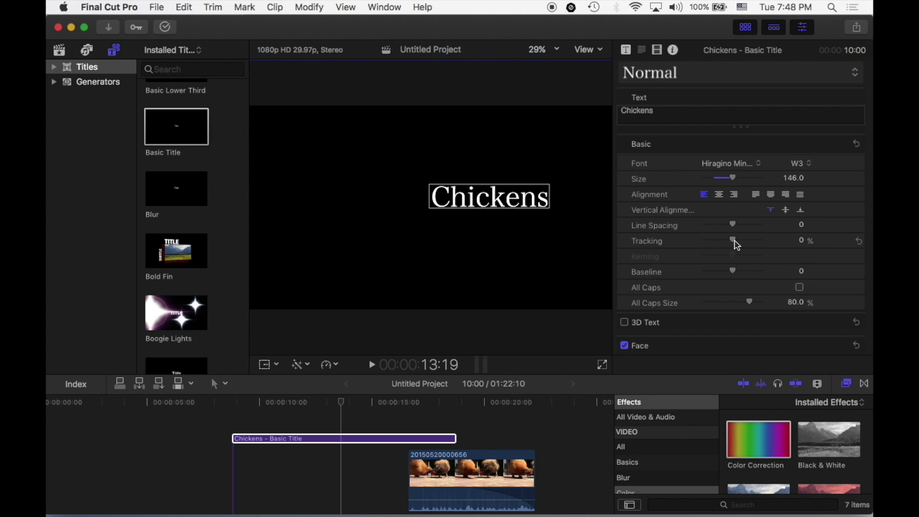
- Set the title's tracking to 15.8% and place the text in the lower-right part of the frame
{"action": "left_click_drag", "start_coordinate": [735, 243], "coordinate": [740, 243]}
{"action": "scroll", "coordinate": [663, 279], "scroll_direction": "down", "scroll_amount": 1}
{"action": "scroll", "coordinate": [663, 279], "scroll_direction": "up", "scroll_amount": 1}
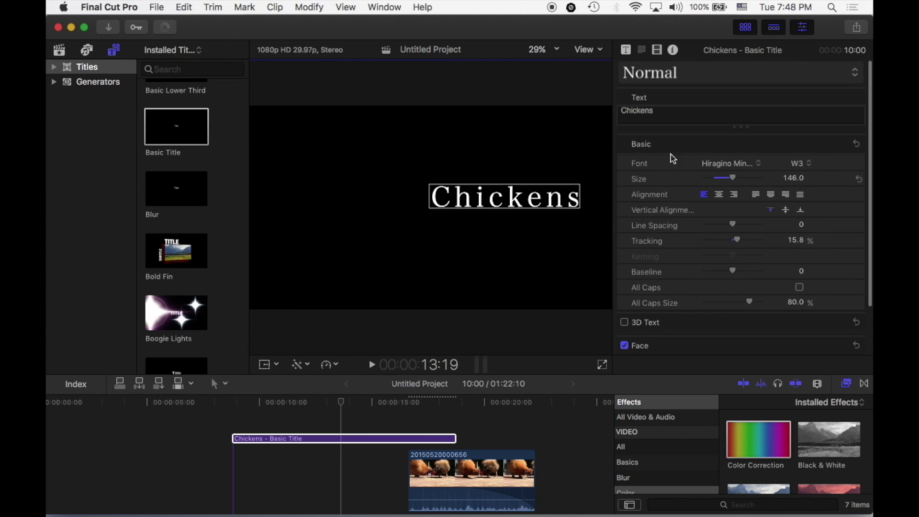
{"action": "left_click_drag", "start_coordinate": [523, 198], "coordinate": [534, 269]}
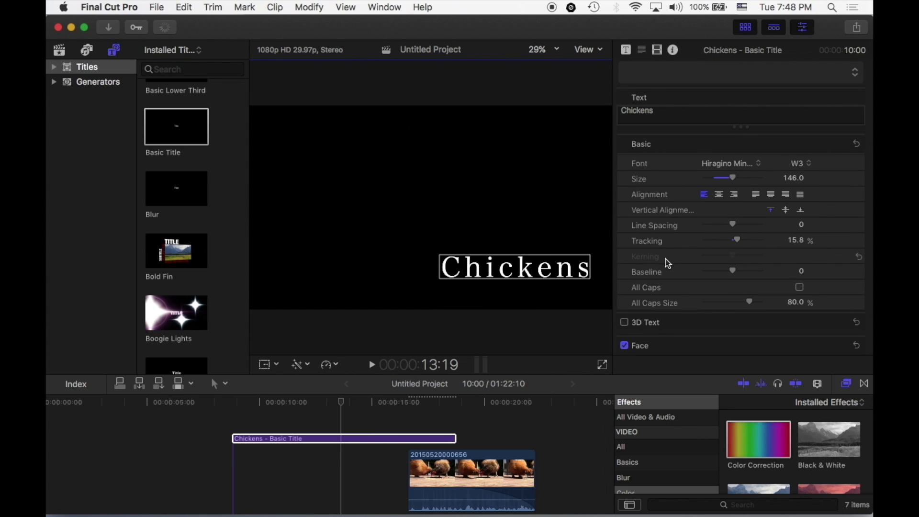
- Try the 3D Text option on the Chickens title
{"action": "scroll", "coordinate": [669, 263], "scroll_direction": "down", "scroll_amount": 4}
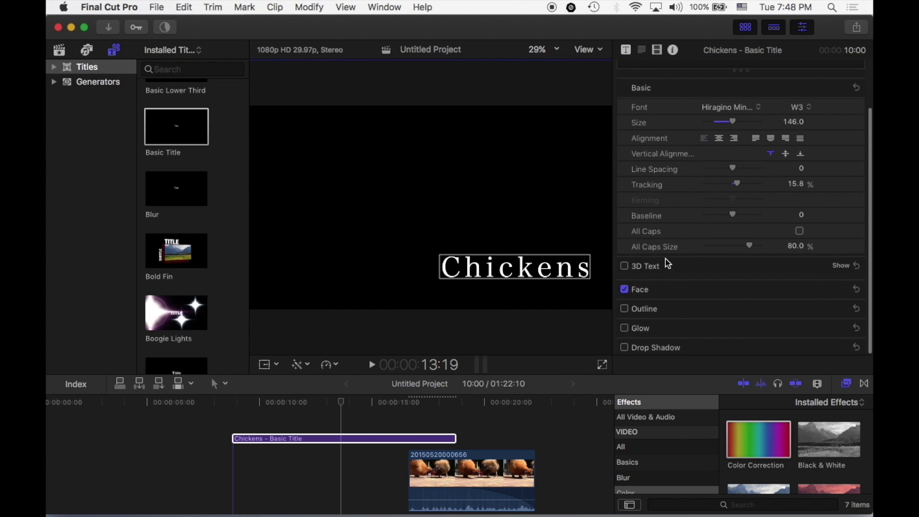
{"action": "scroll", "coordinate": [669, 264], "scroll_direction": "up", "scroll_amount": 3}
{"action": "scroll", "coordinate": [668, 263], "scroll_direction": "down", "scroll_amount": 3}
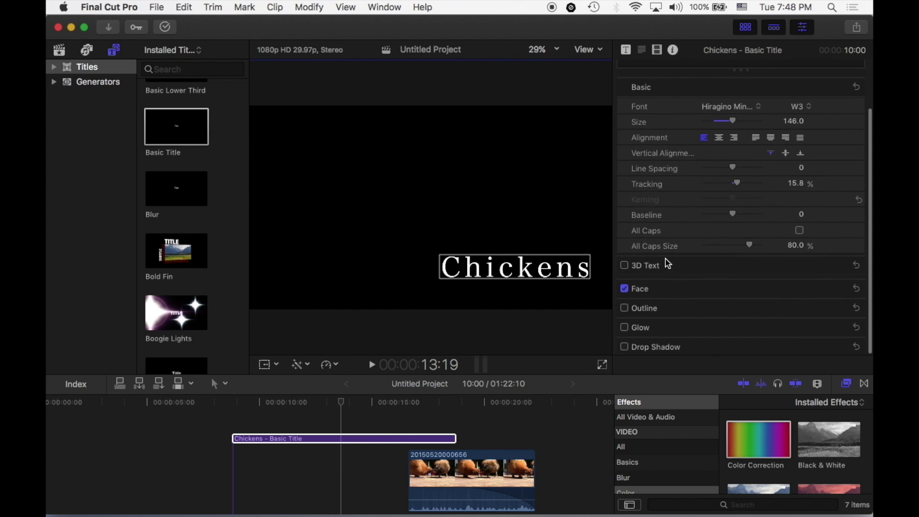
{"action": "scroll", "coordinate": [667, 263], "scroll_direction": "down", "scroll_amount": 1}
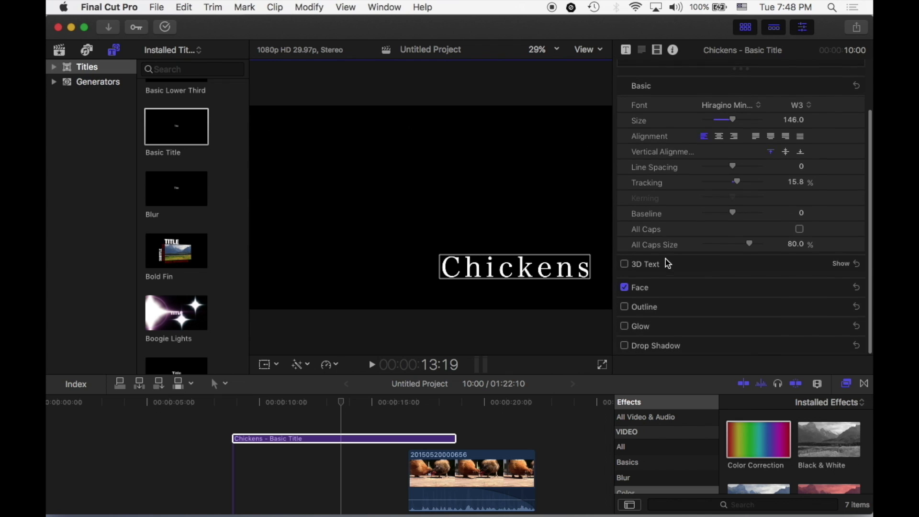
{"action": "left_click", "coordinate": [625, 266]}
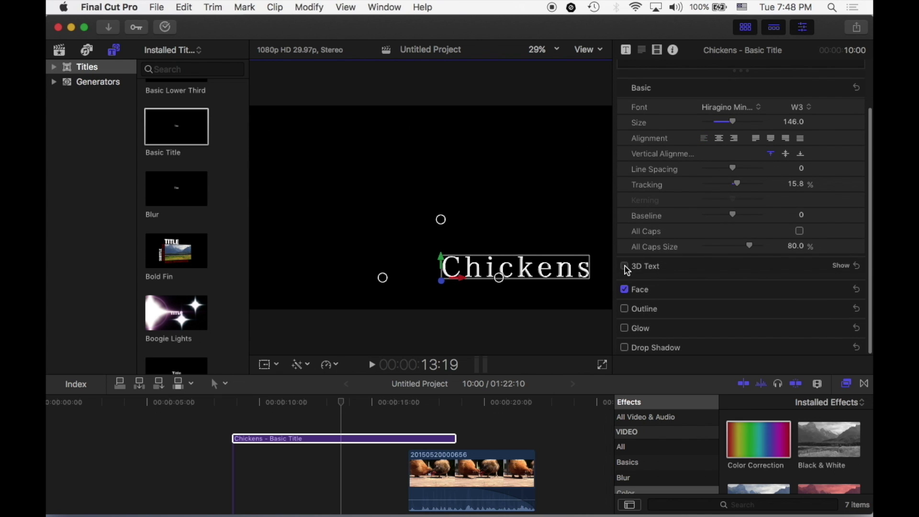
{"action": "left_click", "coordinate": [625, 266]}
{"action": "left_click", "coordinate": [632, 266]}
{"action": "left_click", "coordinate": [625, 265]}
- Play the timeline from 12:16 until the Chickens title runs over the chicken clip
{"action": "left_click", "coordinate": [318, 406]}
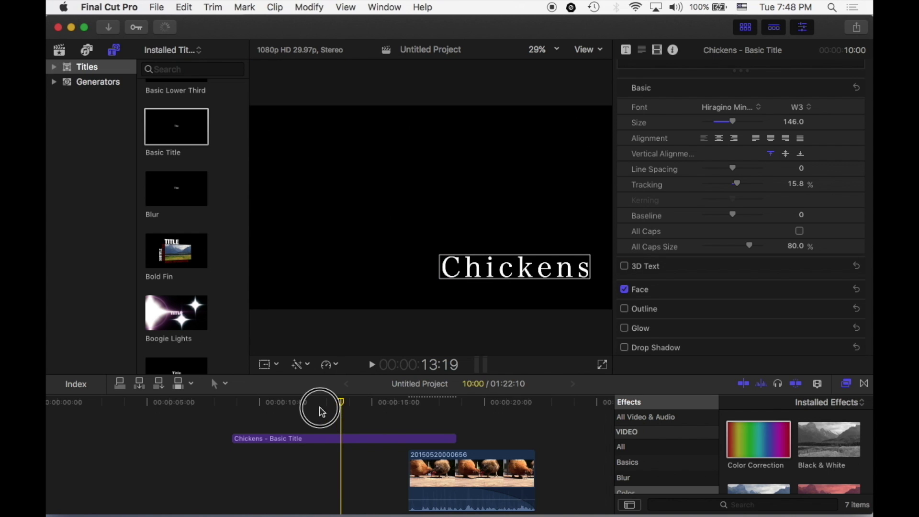
{"action": "left_click_drag", "start_coordinate": [346, 403], "coordinate": [319, 410]}
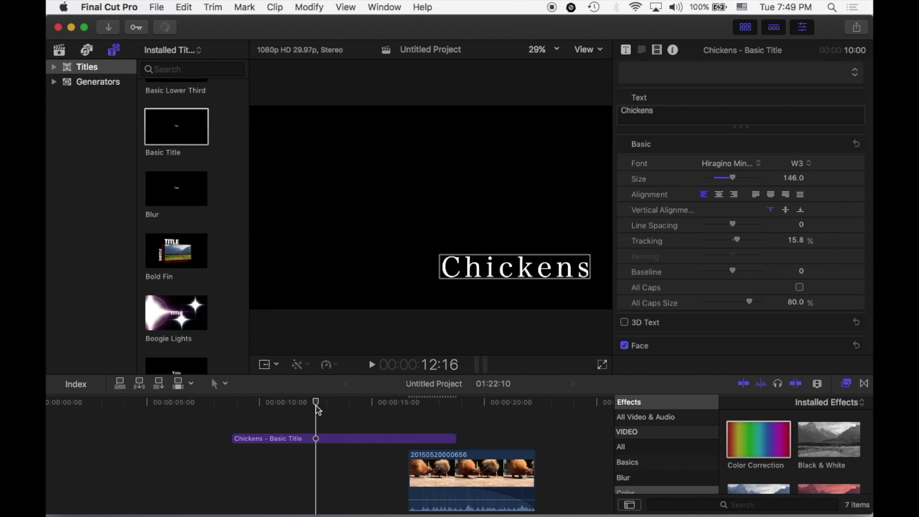
{"action": "key", "text": "space"}
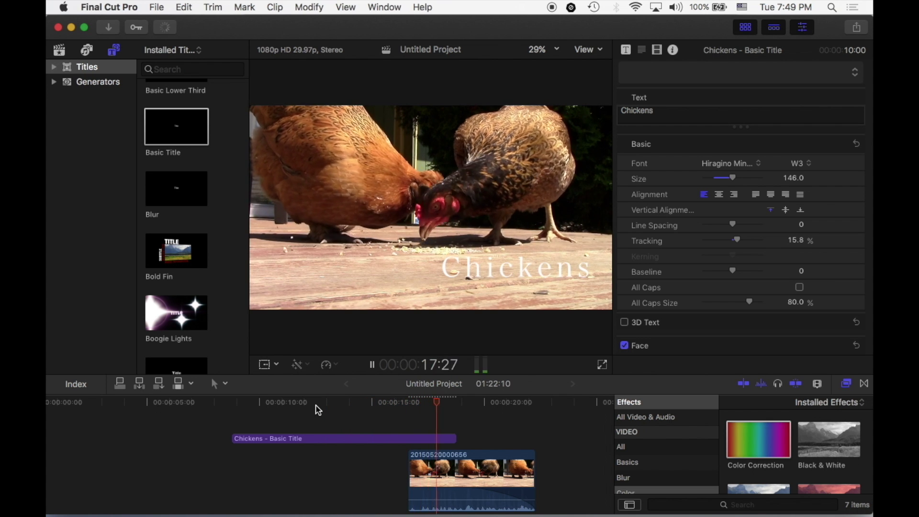
{"action": "key", "text": "space"}
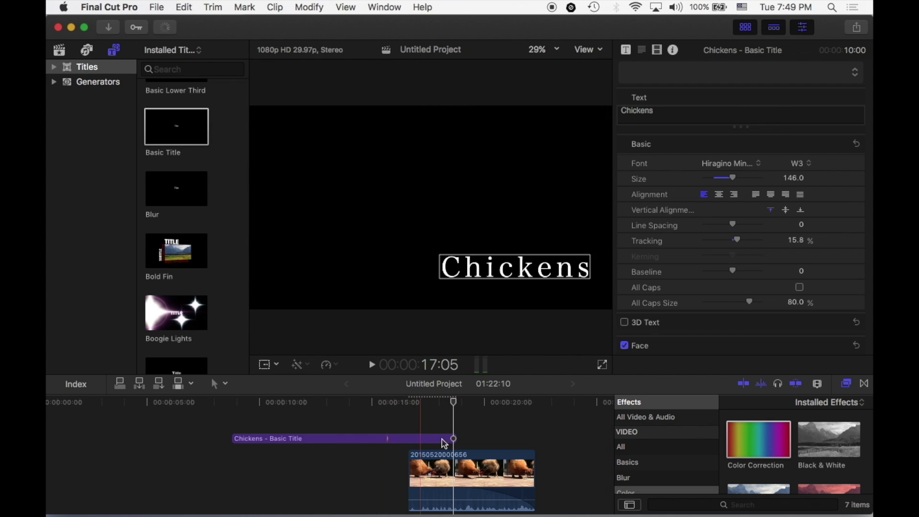
- Trim both ends of the Chickens title to match the chicken clip below it, and nudge its text slightly lower in the frame
{"action": "left_click_drag", "start_coordinate": [453, 437], "coordinate": [535, 438]}
{"action": "left_click_drag", "start_coordinate": [236, 437], "coordinate": [414, 439]}
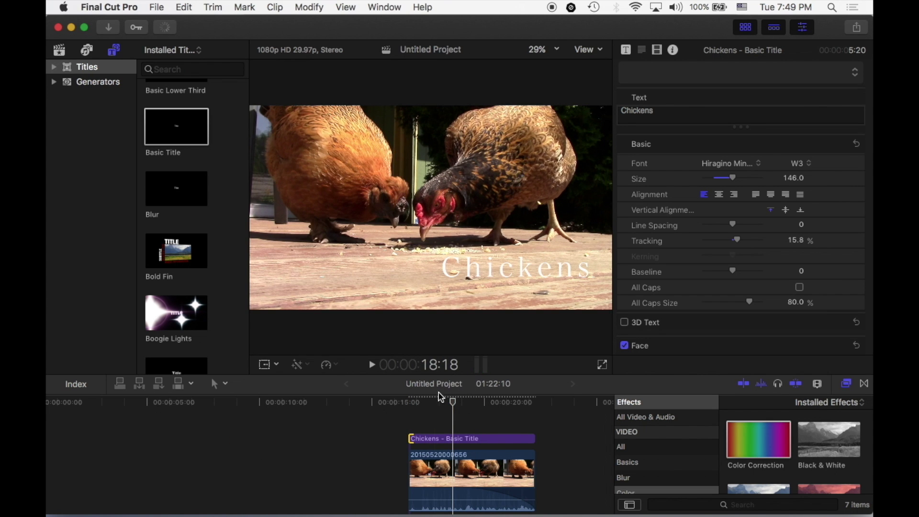
{"action": "left_click", "coordinate": [448, 400]}
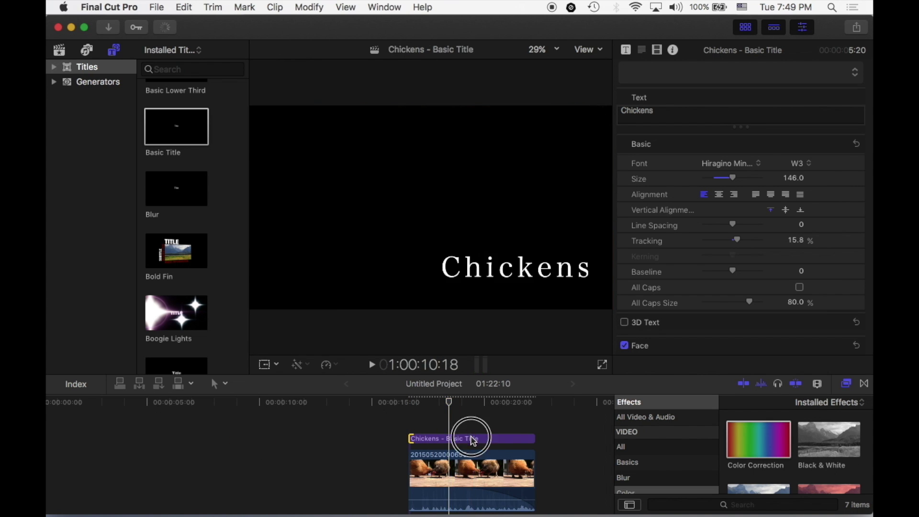
{"action": "left_click", "coordinate": [473, 441]}
{"action": "left_click_drag", "start_coordinate": [545, 270], "coordinate": [545, 275]}
- Add a drop shadow to the Chickens title with 100% opacity, a distance of 8 and a blur of 1.63
{"action": "scroll", "coordinate": [680, 267], "scroll_direction": "down", "scroll_amount": 5}
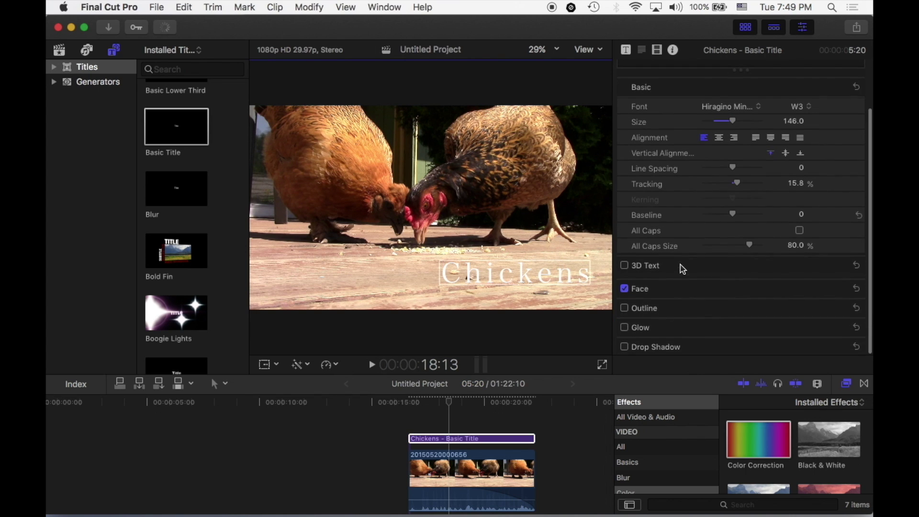
{"action": "left_click", "coordinate": [625, 346]}
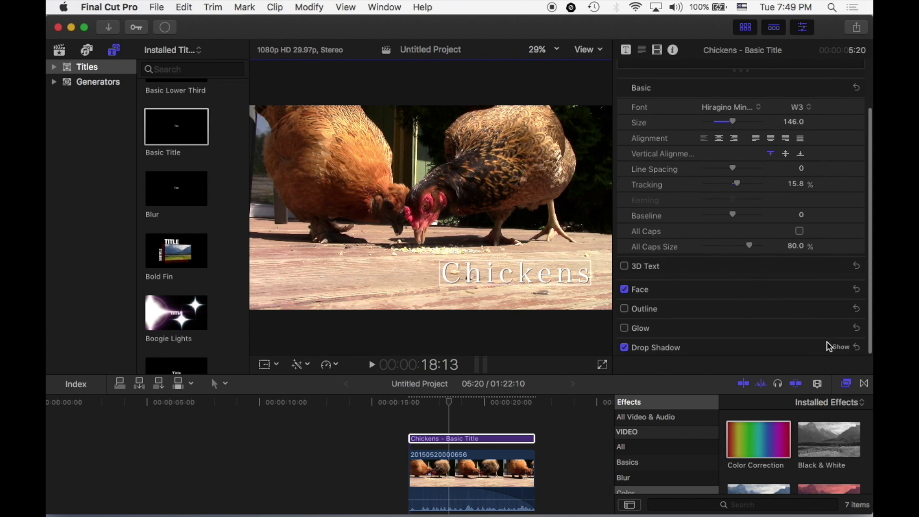
{"action": "left_click", "coordinate": [842, 347]}
{"action": "scroll", "coordinate": [796, 318], "scroll_direction": "down", "scroll_amount": 8}
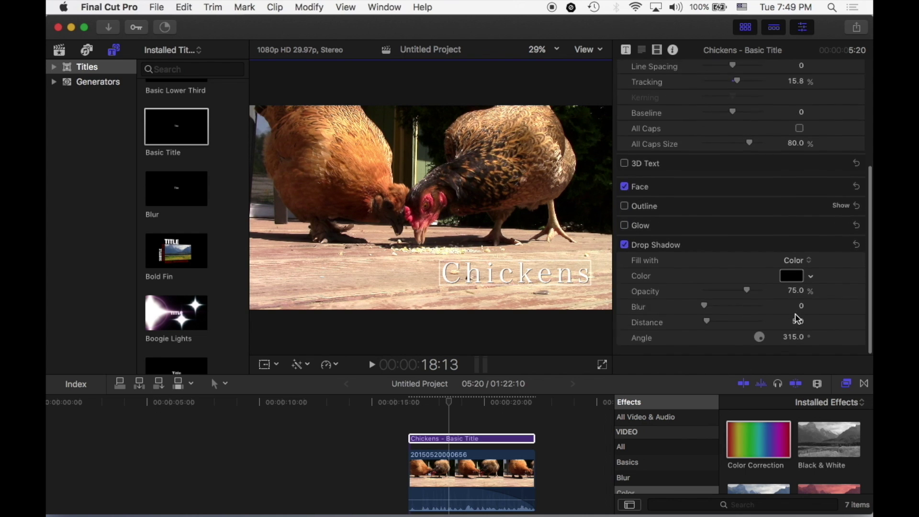
{"action": "left_click_drag", "start_coordinate": [749, 301], "coordinate": [763, 301]}
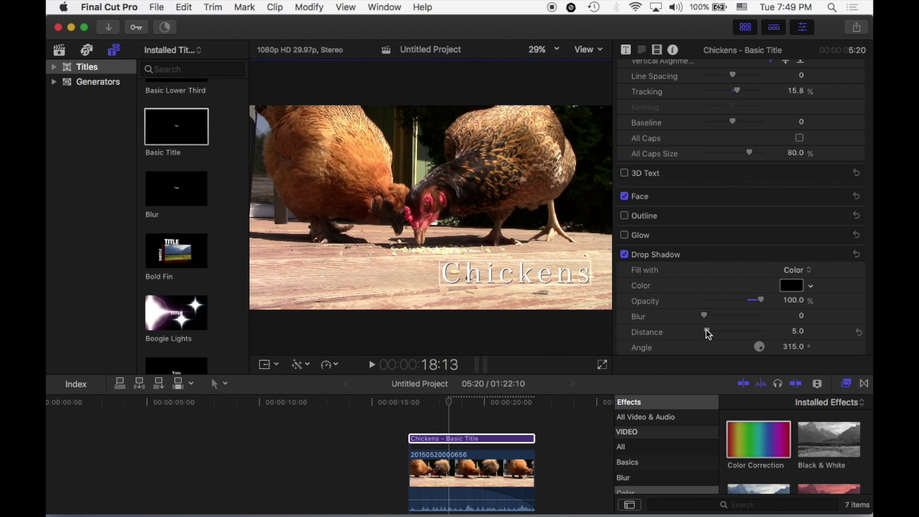
{"action": "left_click_drag", "start_coordinate": [710, 332], "coordinate": [717, 318]}
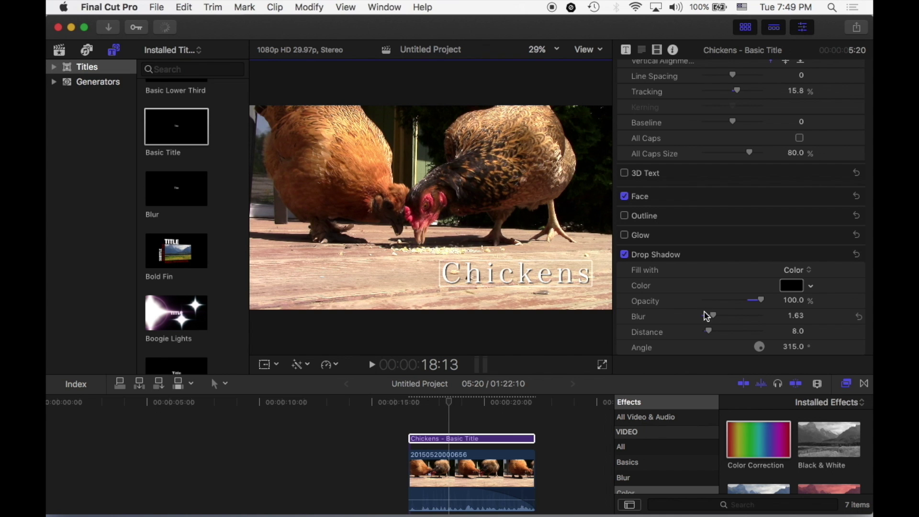
- Play the timeline from 17:25 through the end of the Chickens title into the interview clip
{"action": "left_click", "coordinate": [437, 405]}
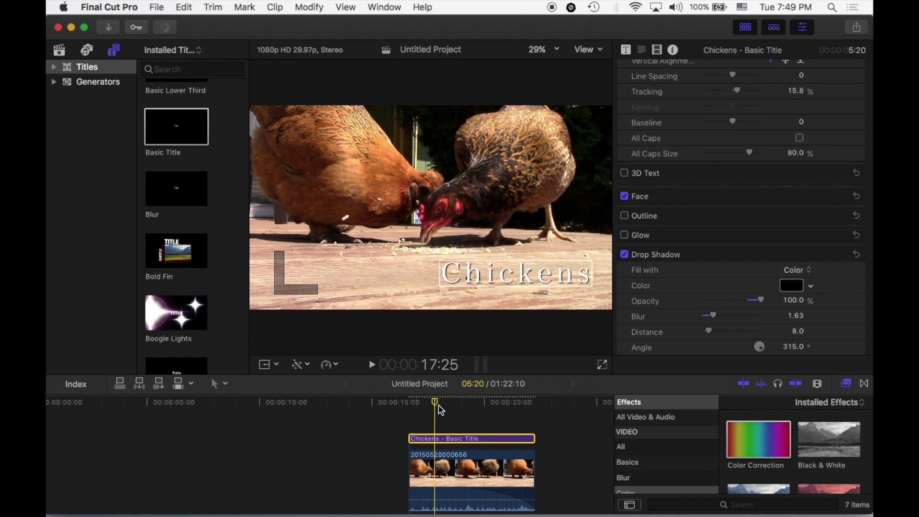
{"action": "key", "text": "space"}
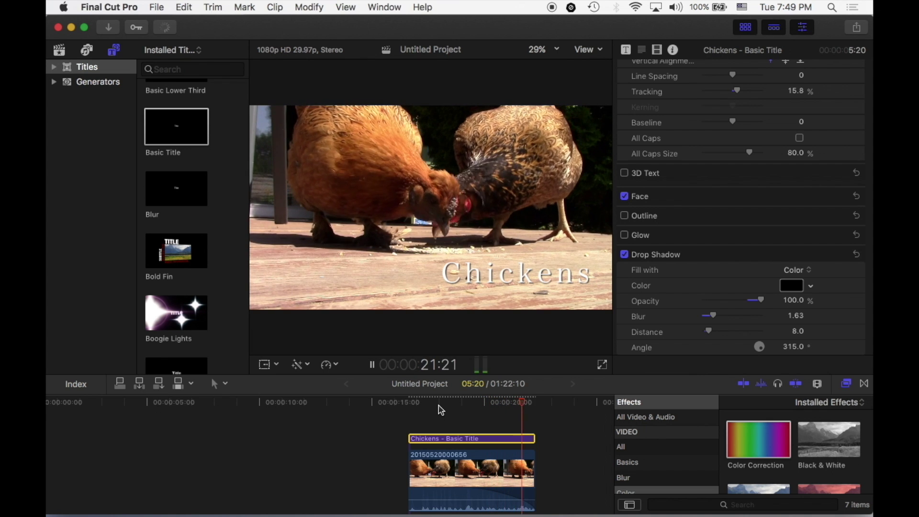
{"action": "key", "text": "space"}
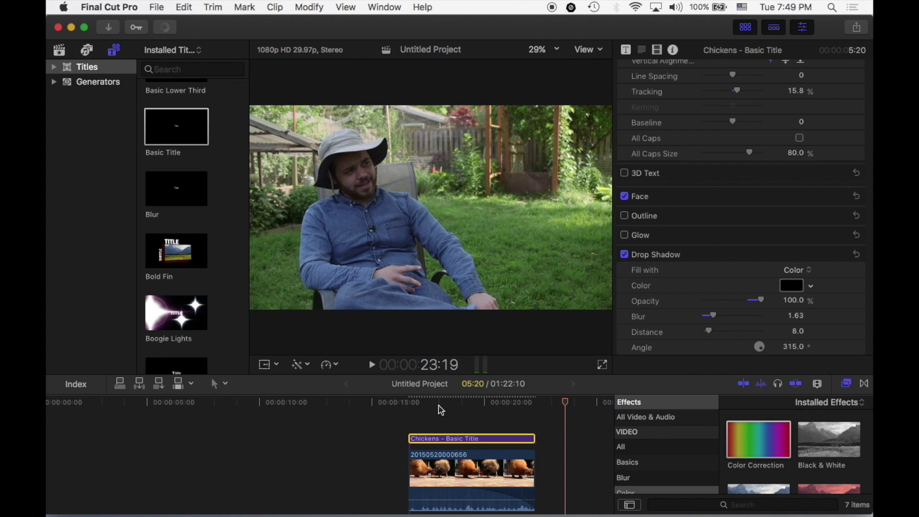